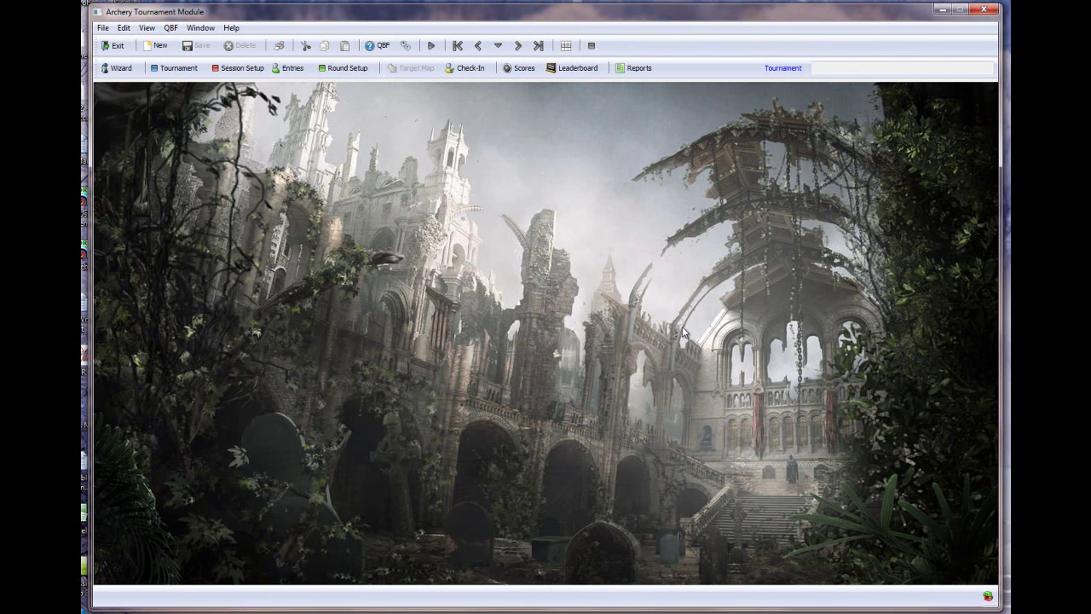
pyautogui.click(117, 70)
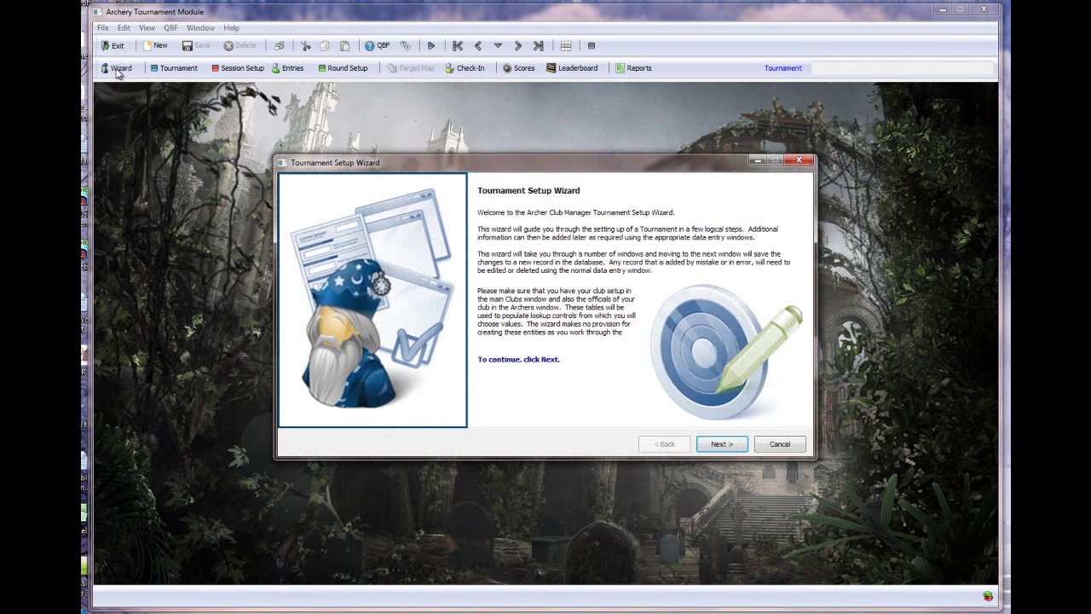
pyautogui.click(720, 444)
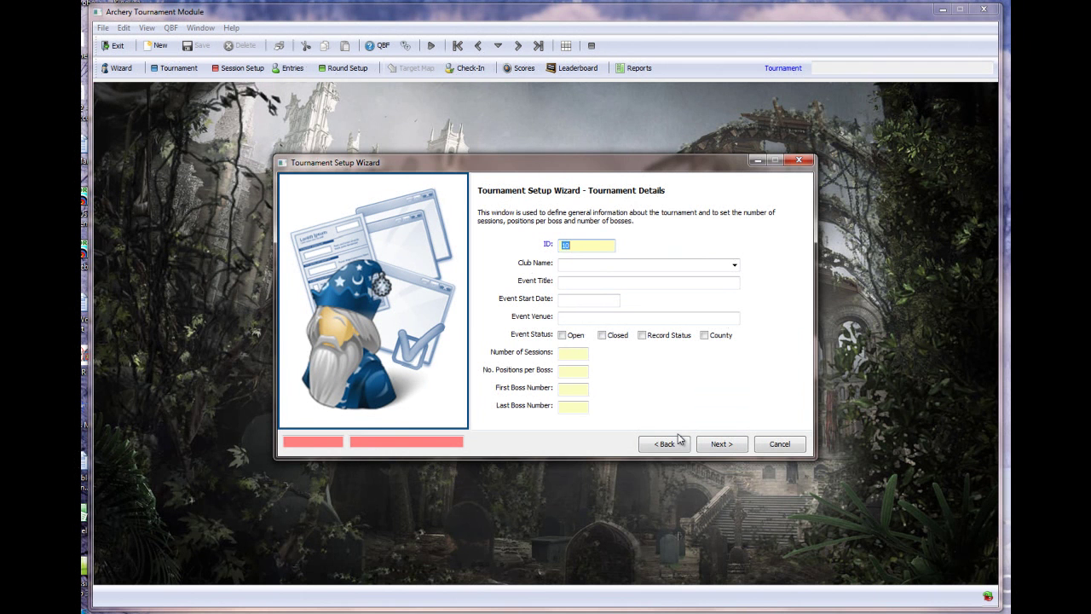
pyautogui.click(780, 444)
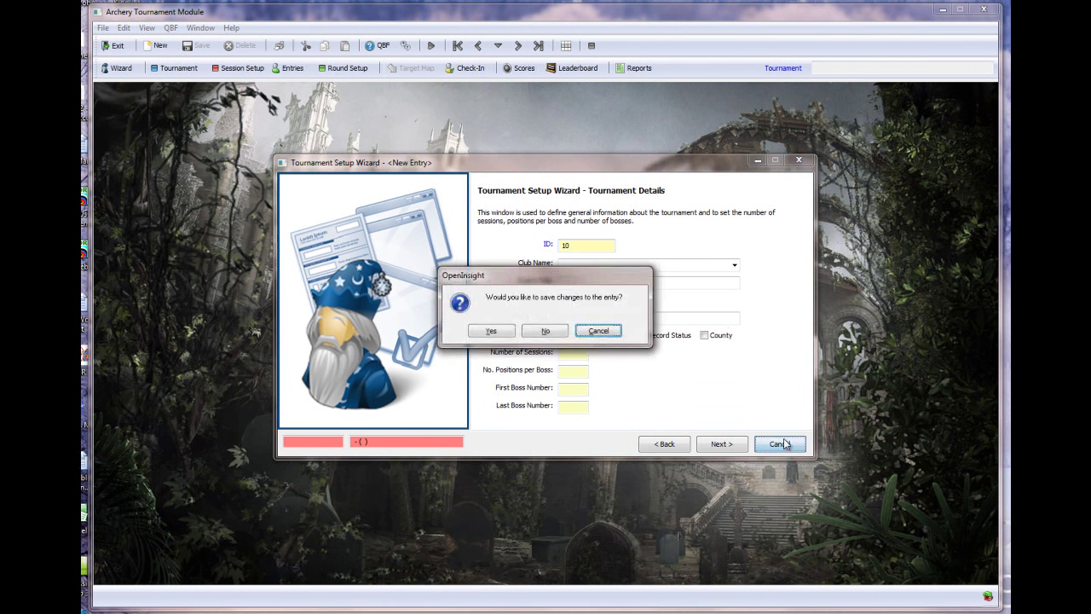
pyautogui.click(546, 332)
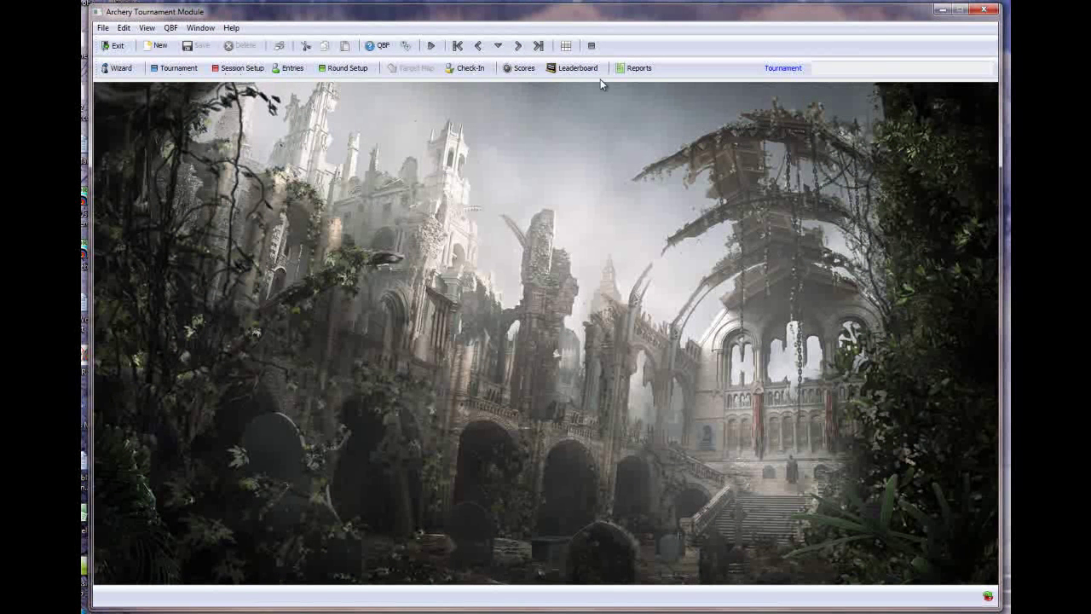
# Step: Load the TEST tournament's setup (01.01.2014, Raunds, Sessions 1 and 2), keeping its club name
pyautogui.click(179, 69)
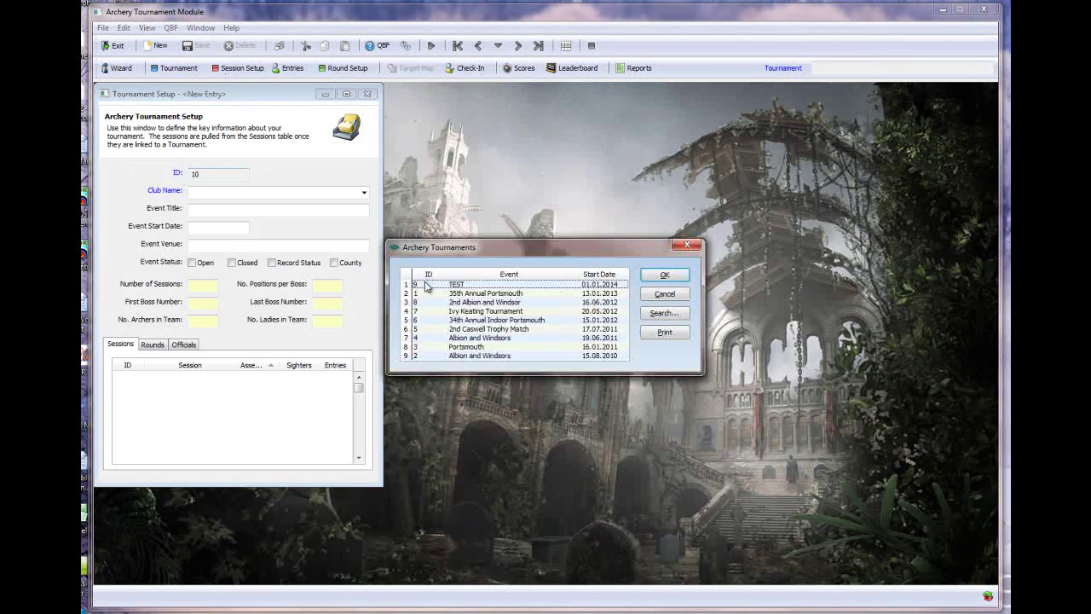
pyautogui.click(428, 284)
pyautogui.click(668, 280)
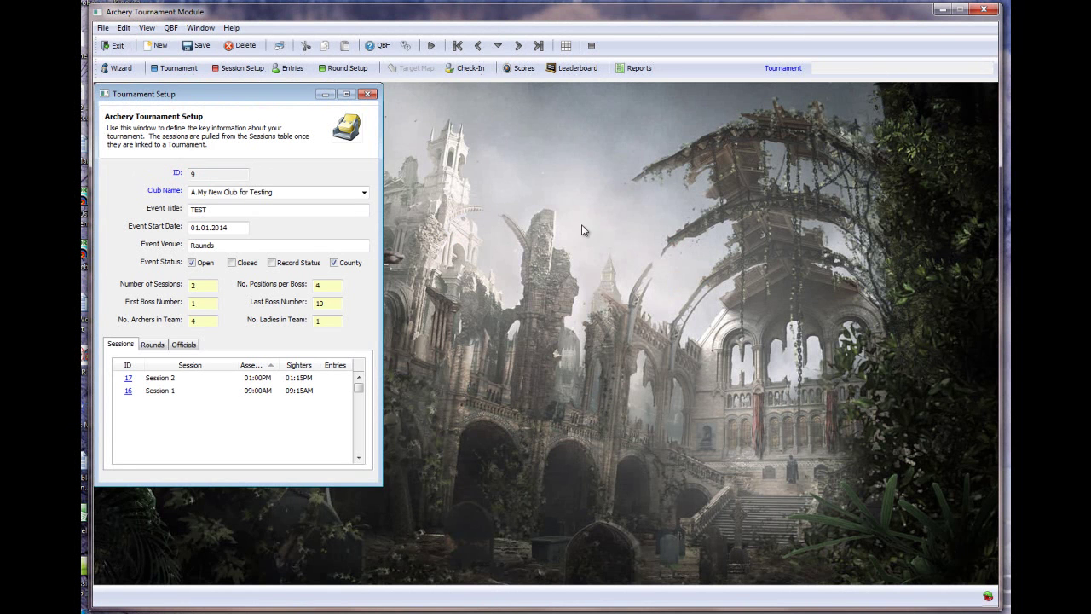
pyautogui.click(364, 196)
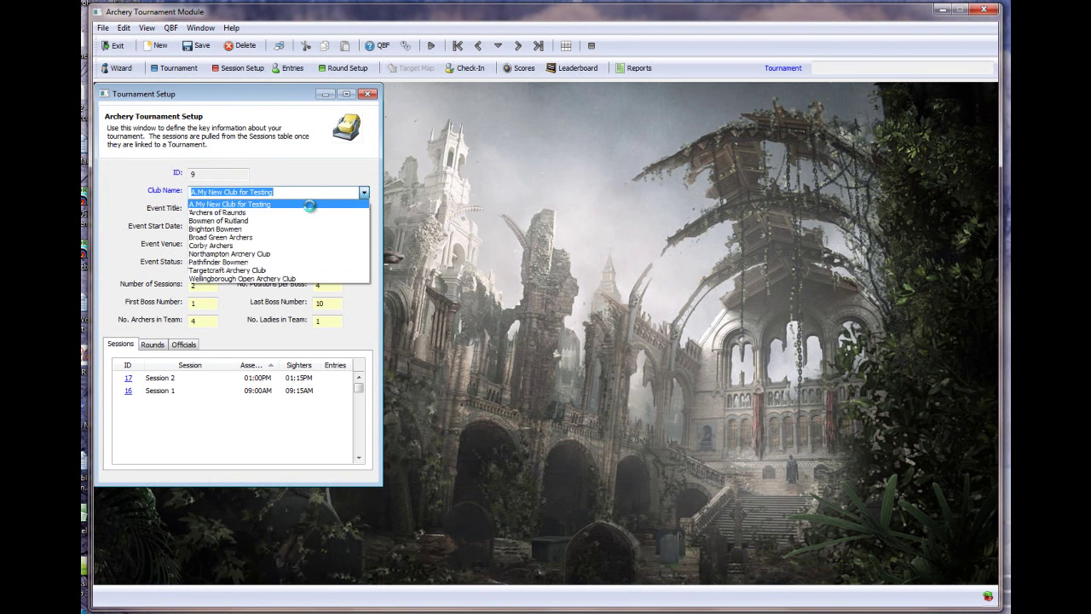
pyautogui.click(311, 207)
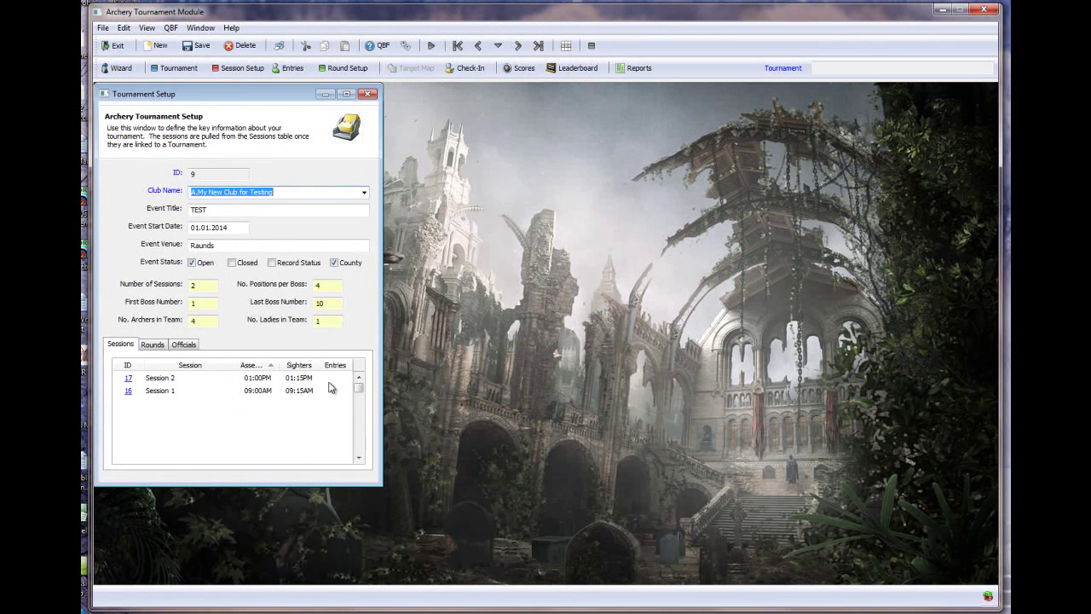
# Step: Review the TEST tournament's Rounds and Officials tabs, then close Tournament Setup
pyautogui.click(154, 344)
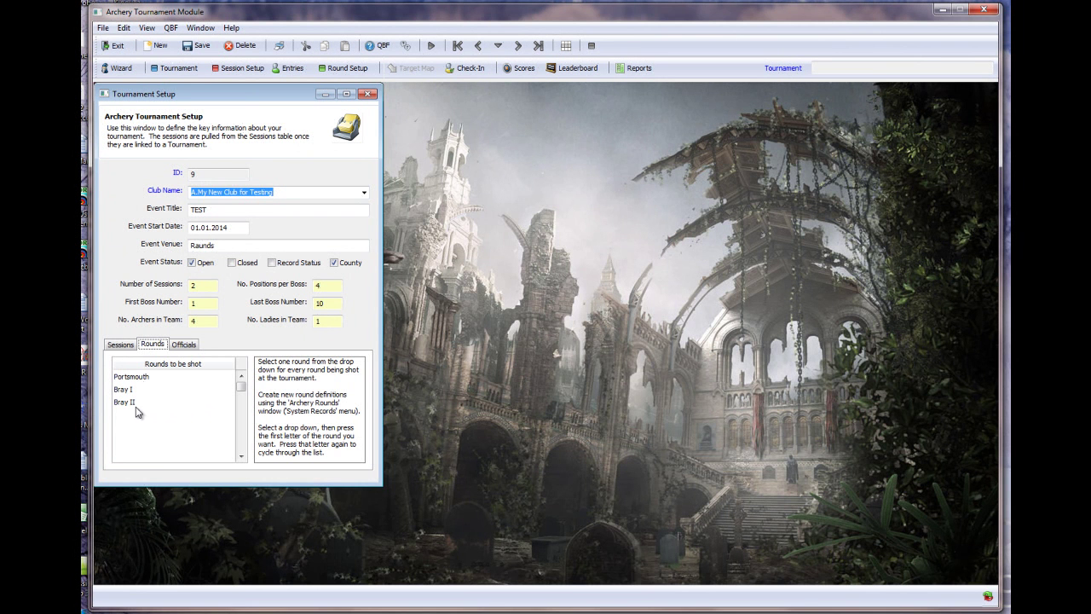
pyautogui.click(187, 346)
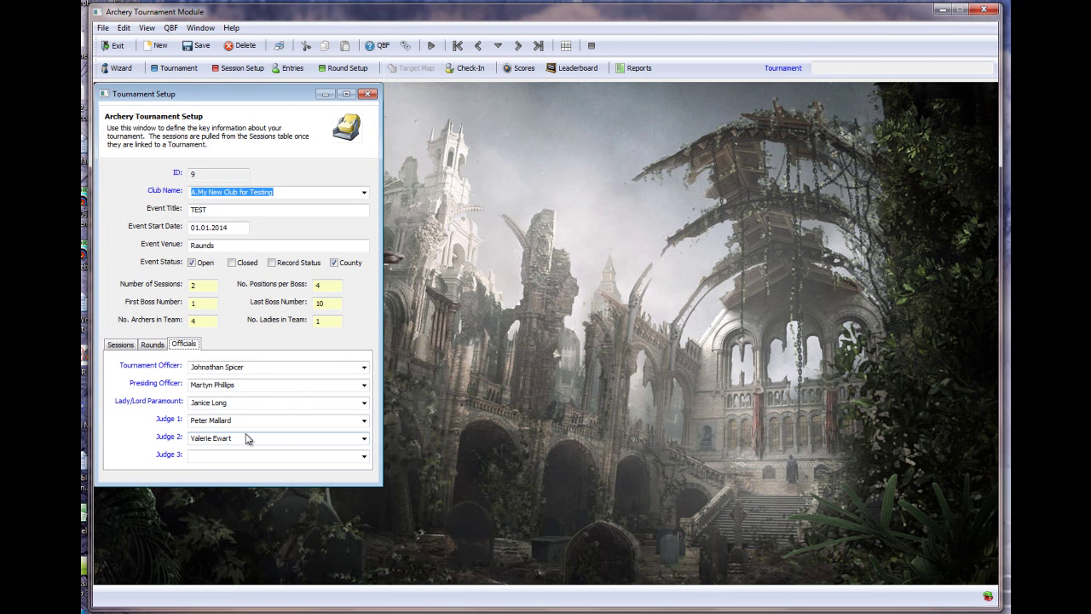
pyautogui.click(368, 93)
pyautogui.click(246, 72)
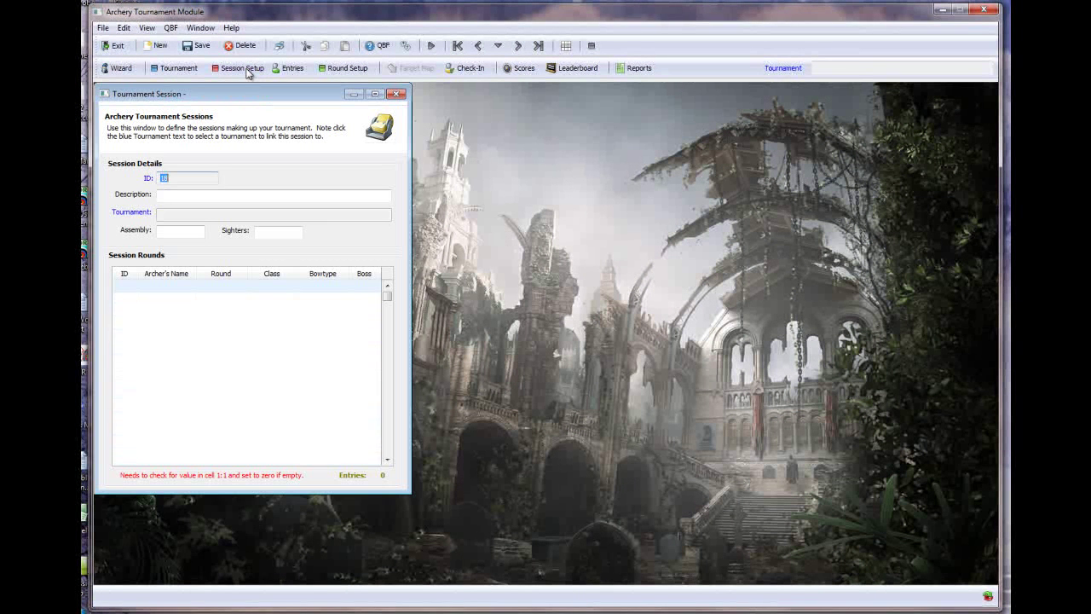
pyautogui.click(147, 179)
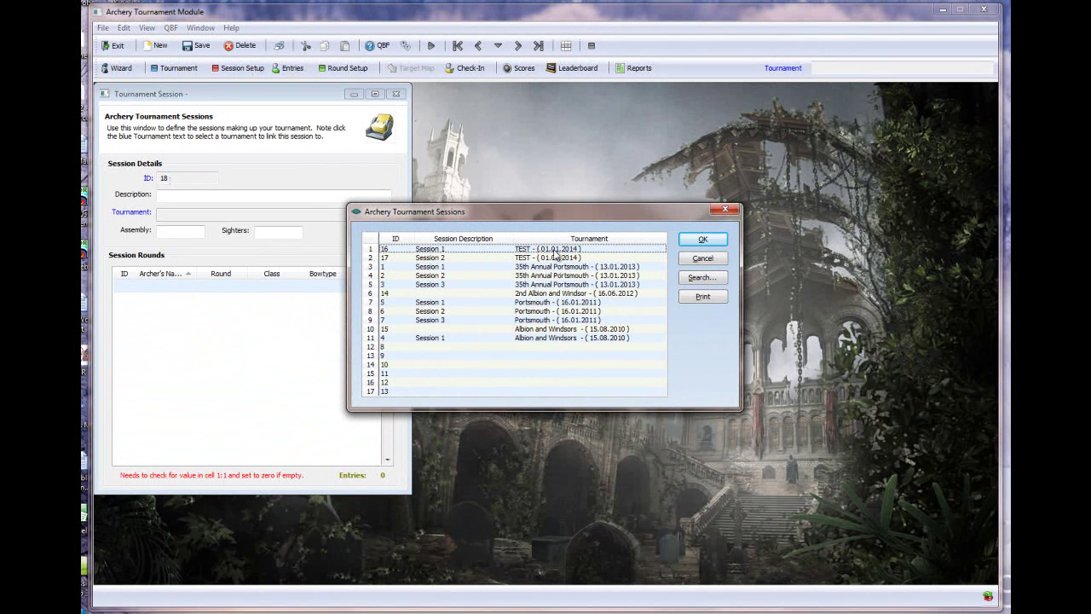
pyautogui.click(394, 258)
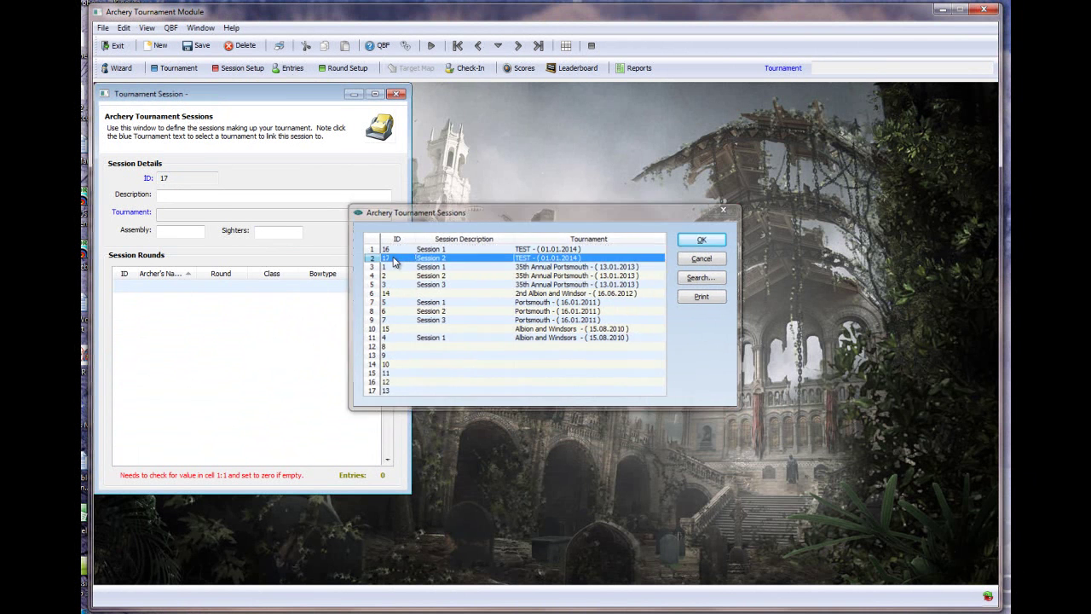
pyautogui.doubleClick(394, 258)
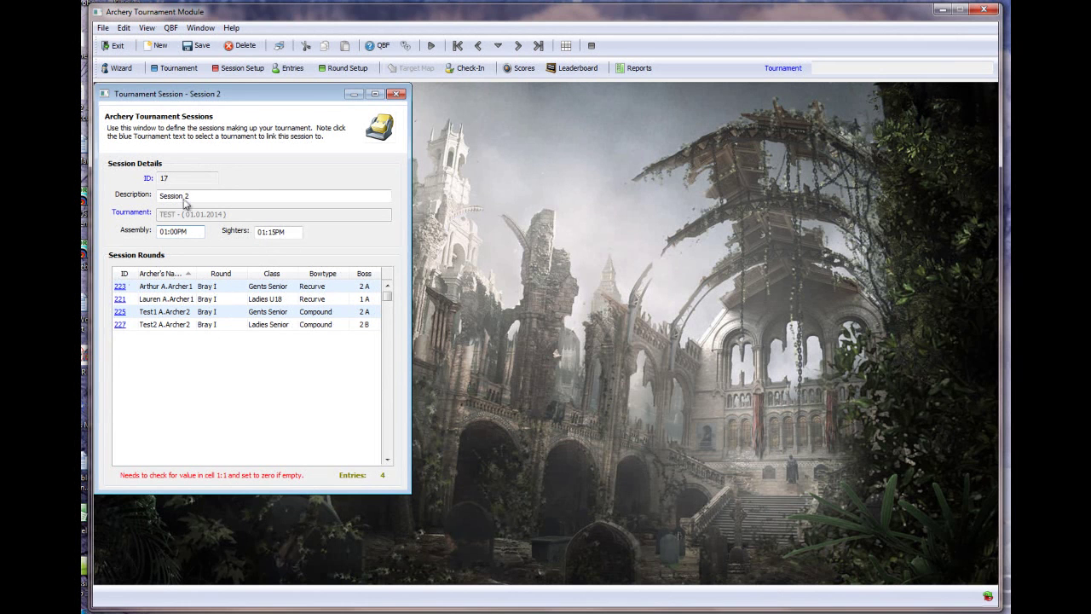
pyautogui.click(147, 179)
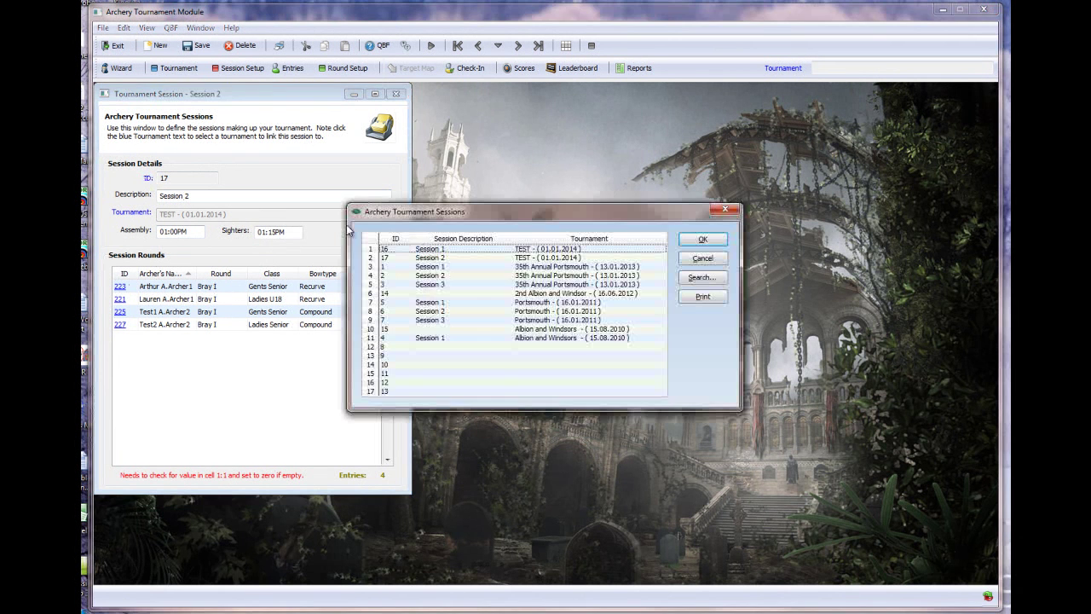
pyautogui.click(393, 249)
pyautogui.doubleClick(394, 249)
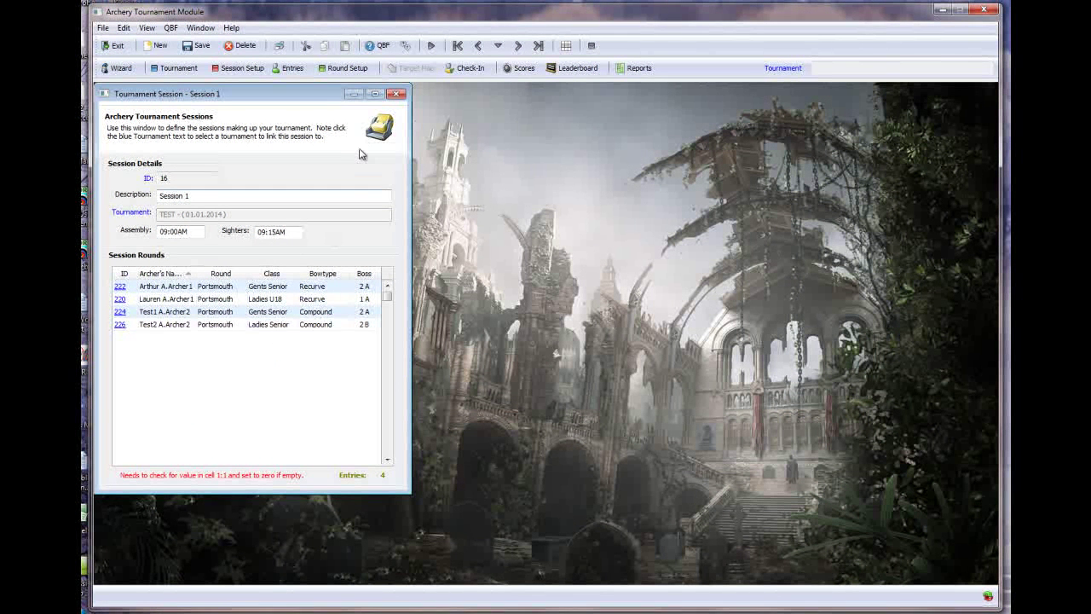
pyautogui.click(397, 96)
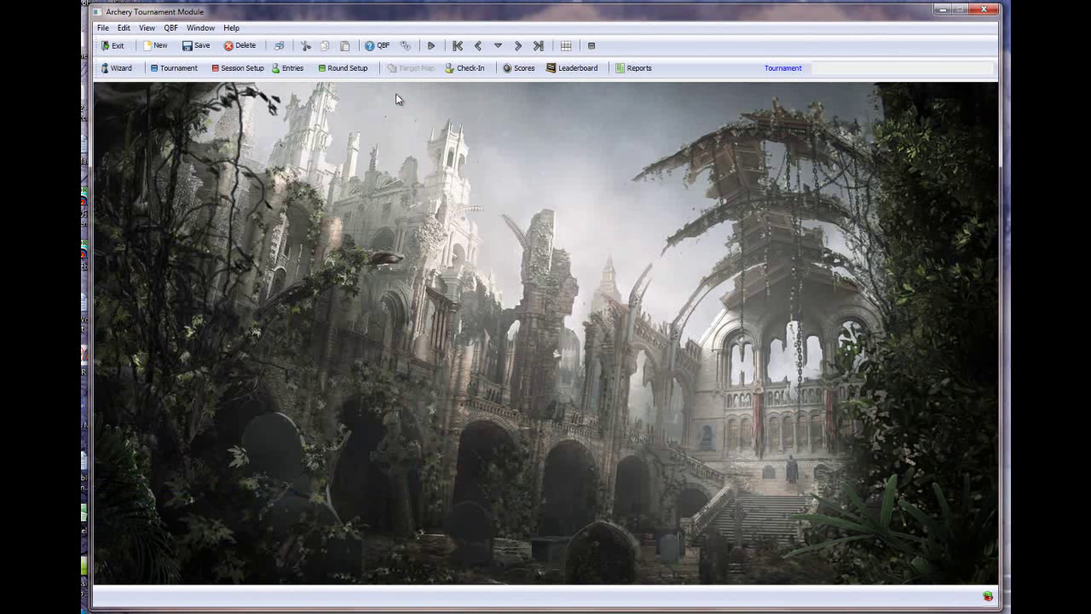
# Step: Look up and load the TEST tournament entry for archer ID 168
pyautogui.click(292, 69)
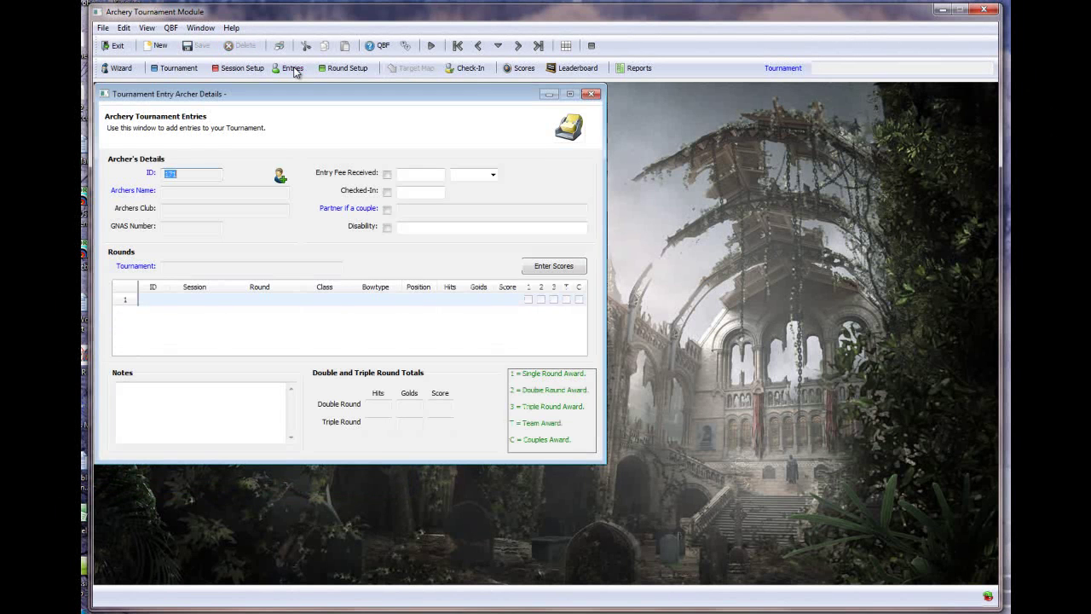
pyautogui.click(150, 173)
pyautogui.click(150, 174)
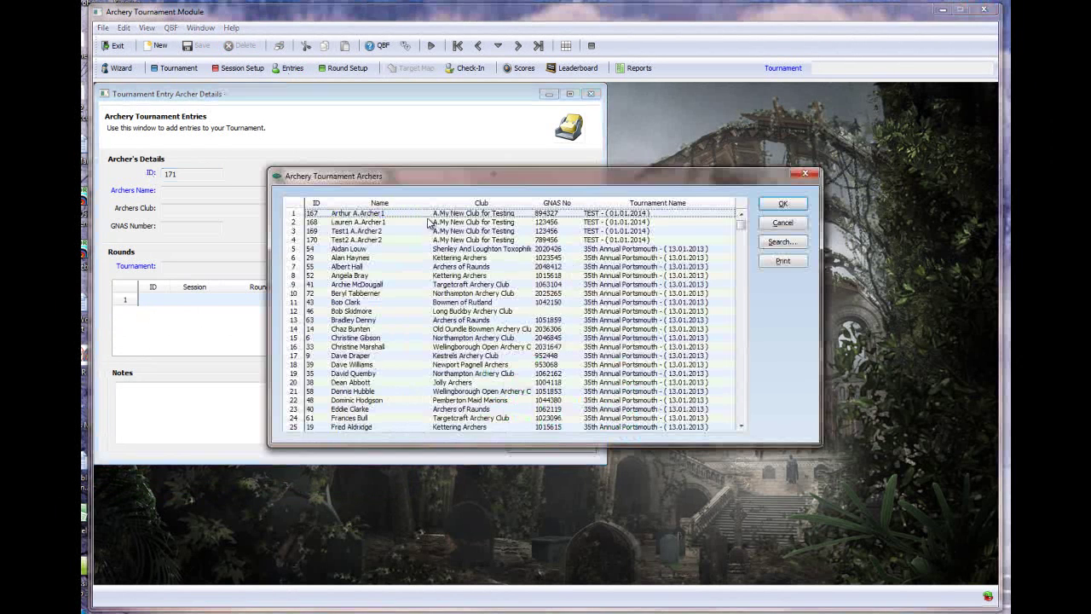
pyautogui.doubleClick(313, 222)
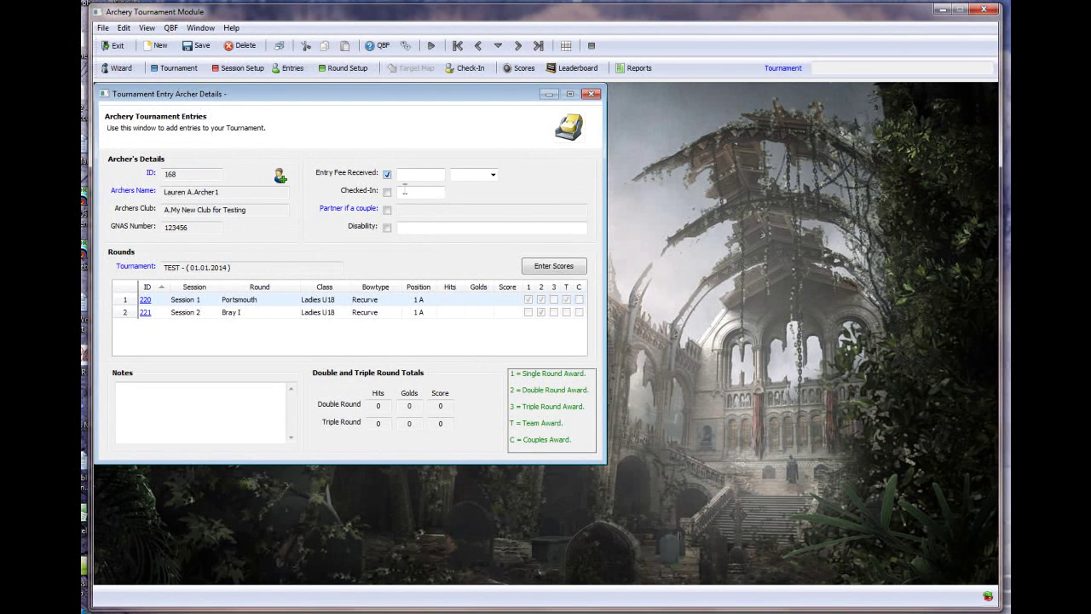
# Step: Record the £8.00 entry fee as paid by Cheque
pyautogui.click(417, 175)
pyautogui.click(492, 175)
pyautogui.click(480, 199)
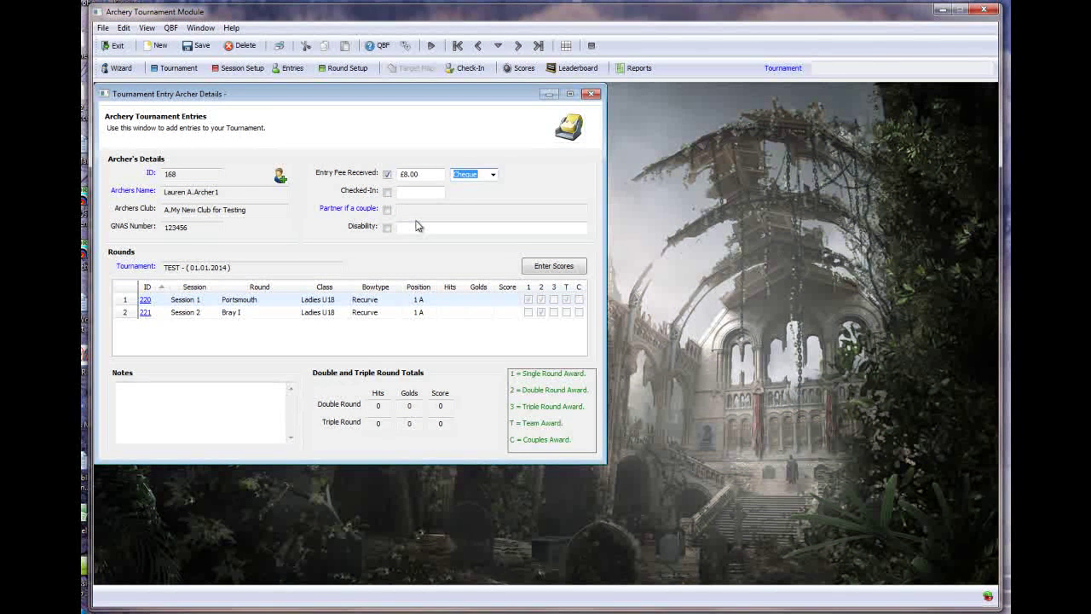
# Step: Mark archer 168 as part of a couple and view TEST partnership rounds without adding partners
pyautogui.click(388, 209)
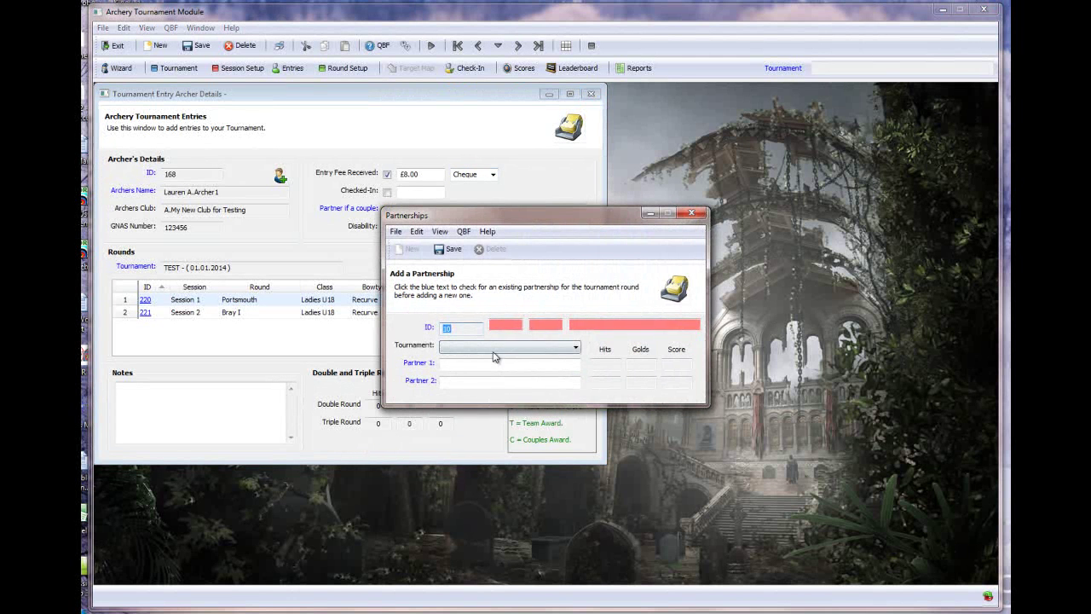
pyautogui.click(521, 350)
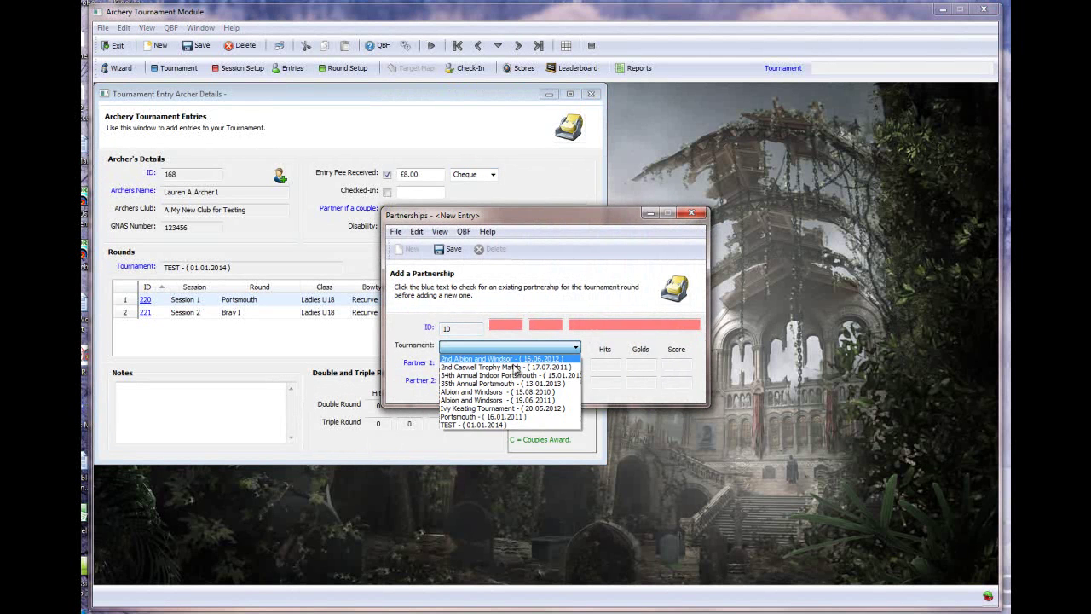
pyautogui.click(498, 426)
pyautogui.click(418, 364)
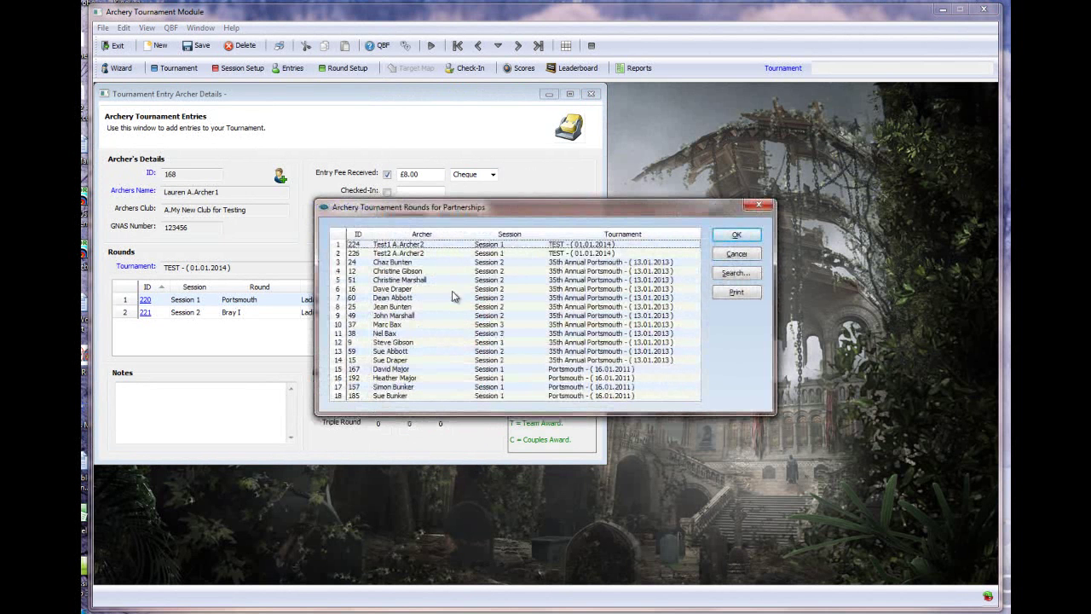
pyautogui.click(735, 255)
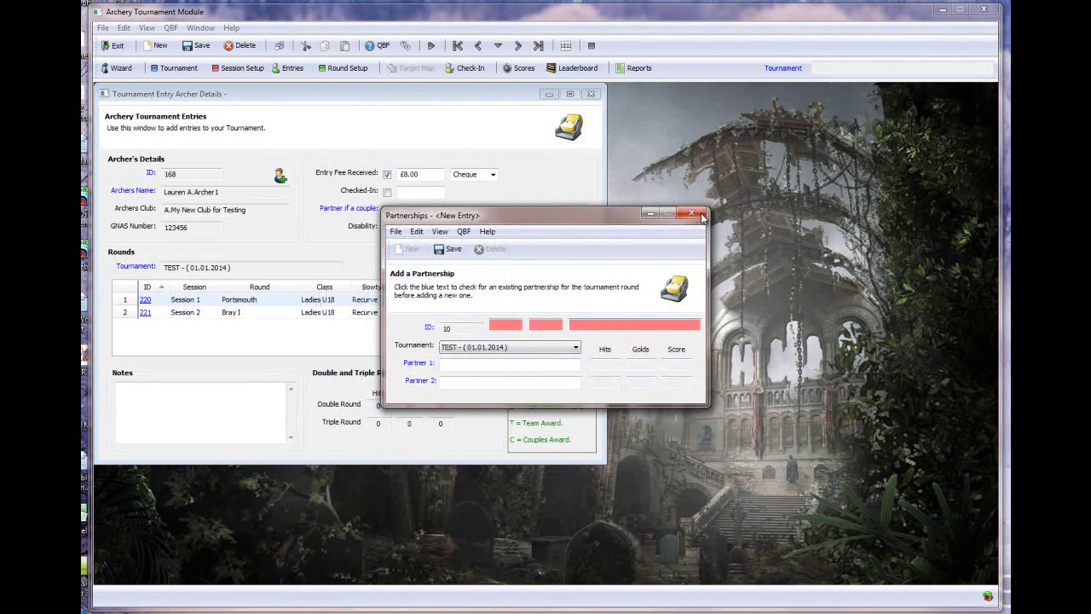
pyautogui.click(695, 216)
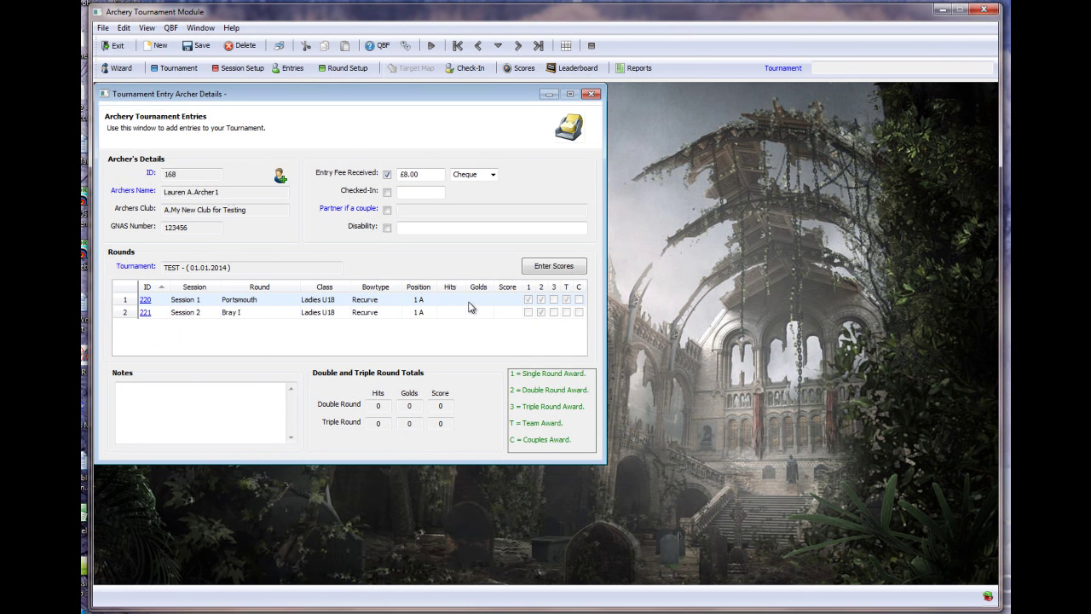
# Step: Tick the Single, Double and Team award boxes for Session 1 and Session 2
pyautogui.click(541, 300)
pyautogui.click(566, 299)
pyautogui.click(542, 314)
pyautogui.click(542, 316)
pyautogui.click(528, 300)
pyautogui.click(542, 313)
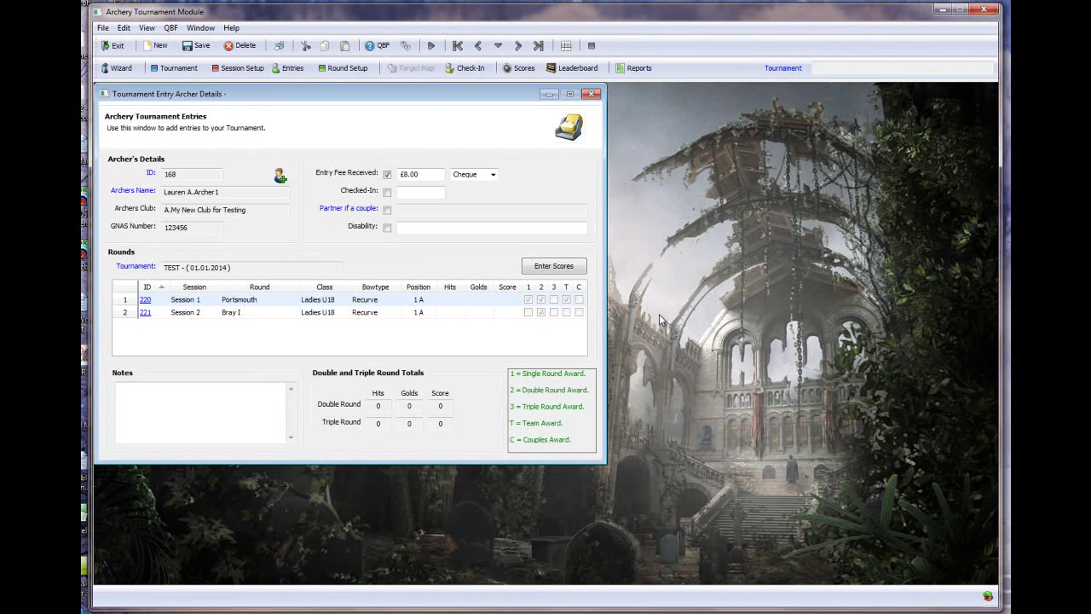
# Step: Close the archer entry, dismiss the save prompt, and open Tournament Round Entry
pyautogui.click(594, 95)
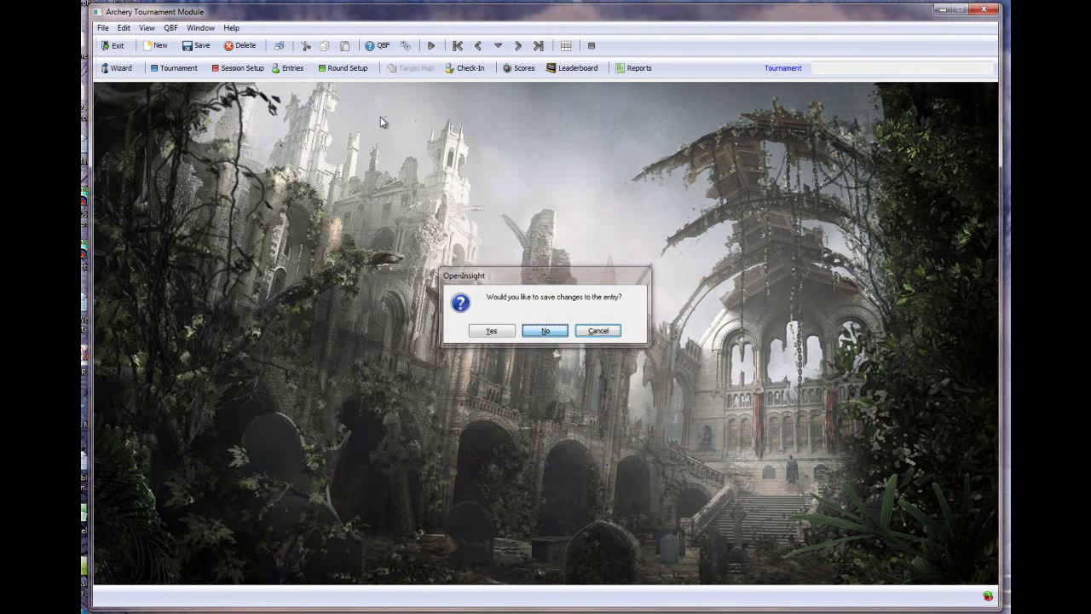
pyautogui.press('Return')
pyautogui.click(345, 68)
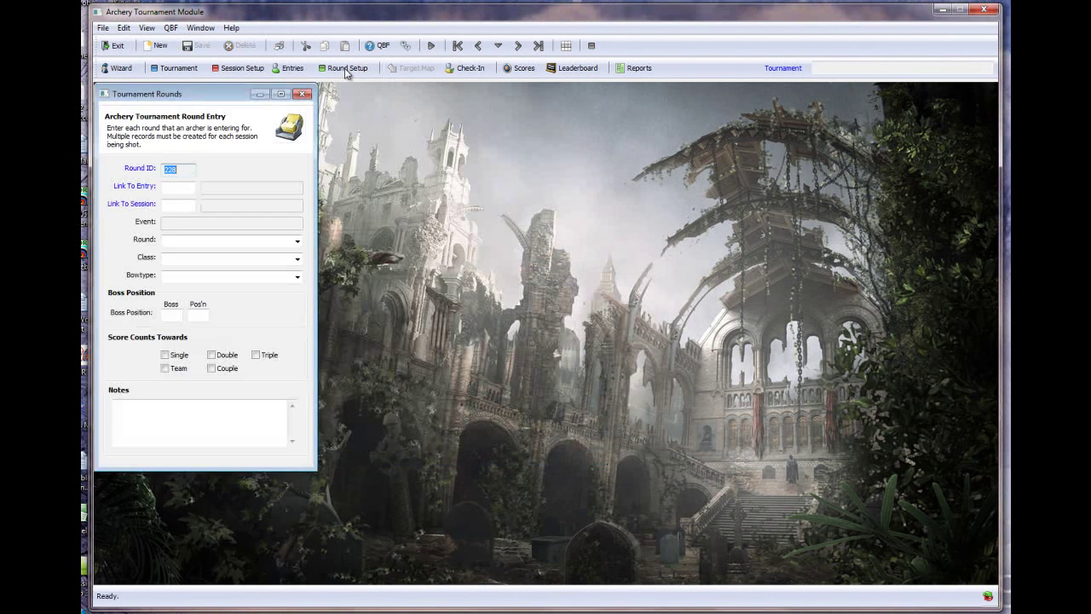
# Step: Open the rounds lookup and scroll down to the TEST rounds, IDs 220–227
pyautogui.click(140, 168)
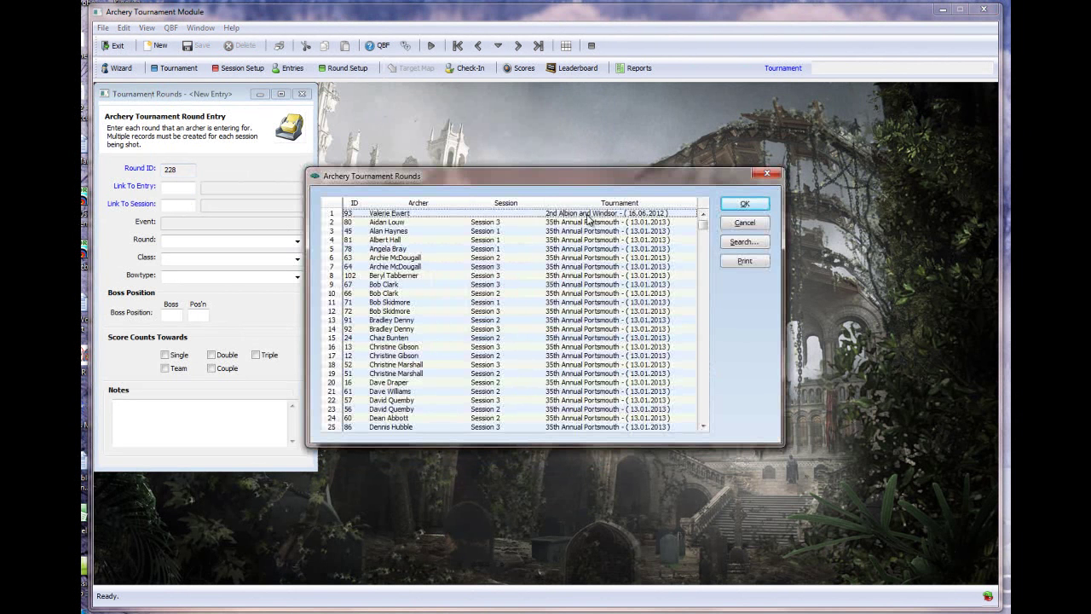
pyautogui.scroll(-6, 588, 272)
pyautogui.scroll(-20, 588, 290)
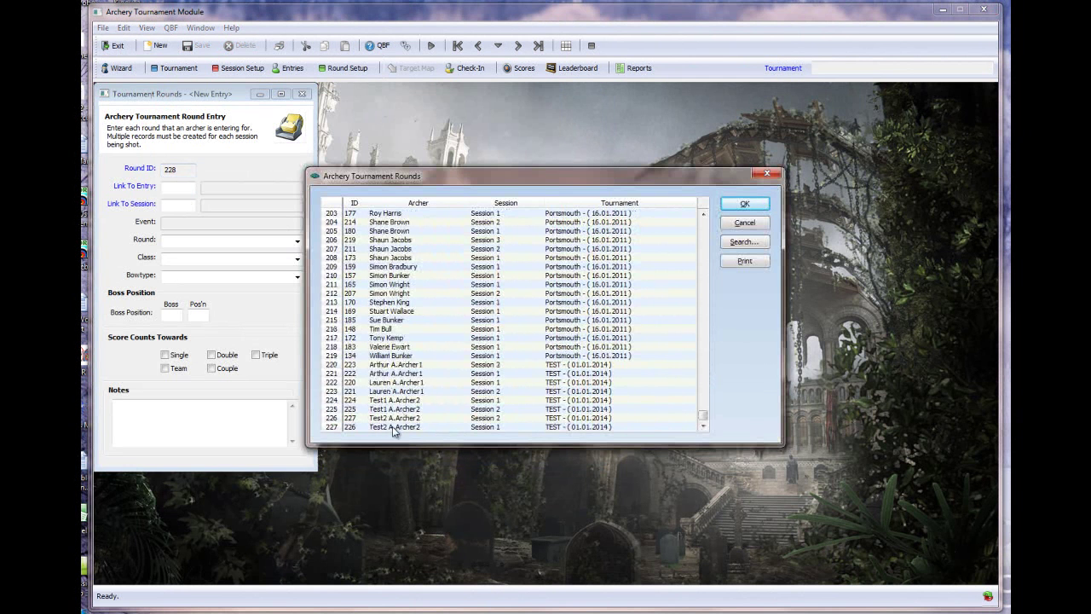
# Step: Load the TEST Session 2 round, then close the round entry without saving
pyautogui.doubleClick(358, 391)
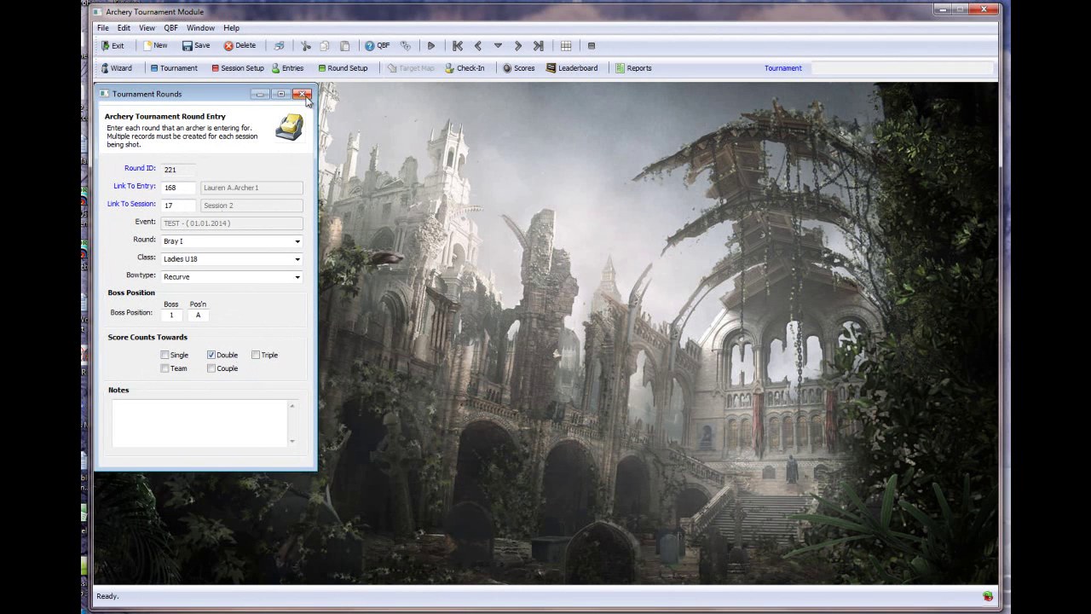
pyautogui.click(303, 95)
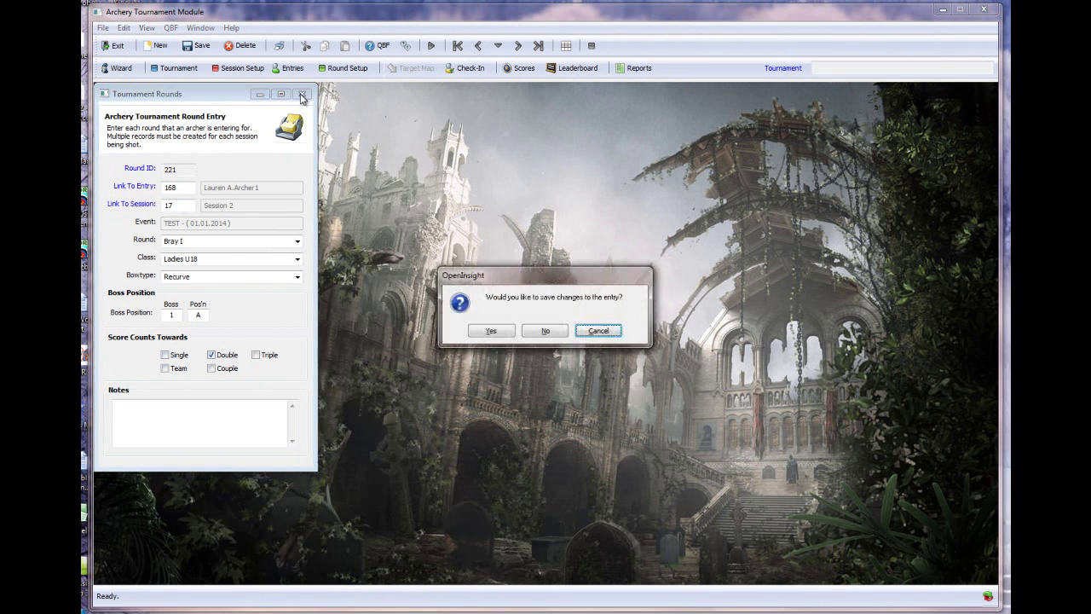
pyautogui.click(554, 332)
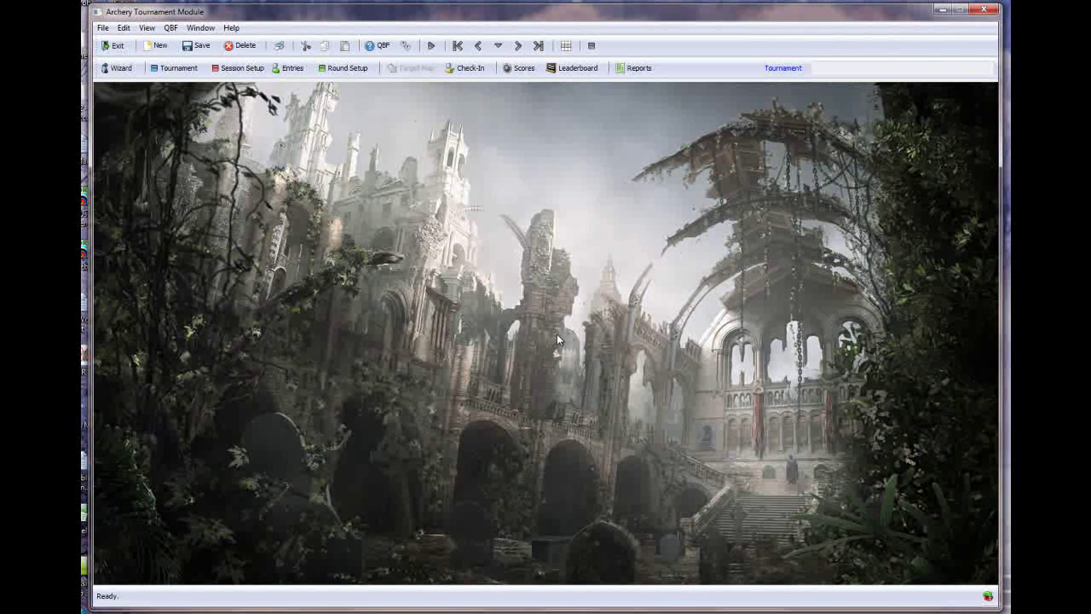
# Step: Open check-in for TEST (01.01.2014) and filter to archers with Payment set to No
pyautogui.click(468, 68)
pyautogui.click(246, 130)
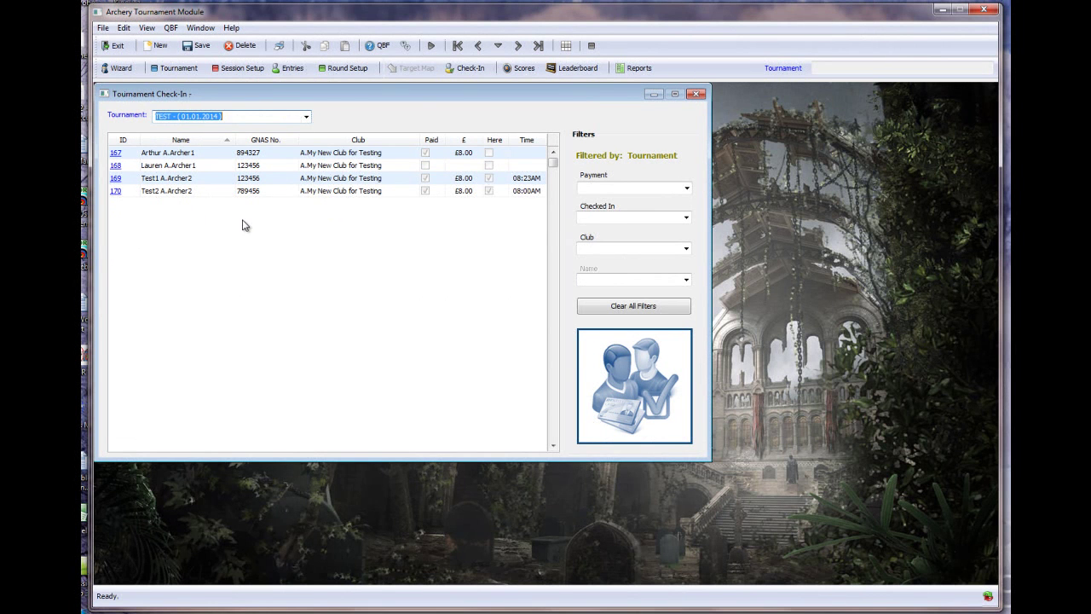
pyautogui.click(686, 187)
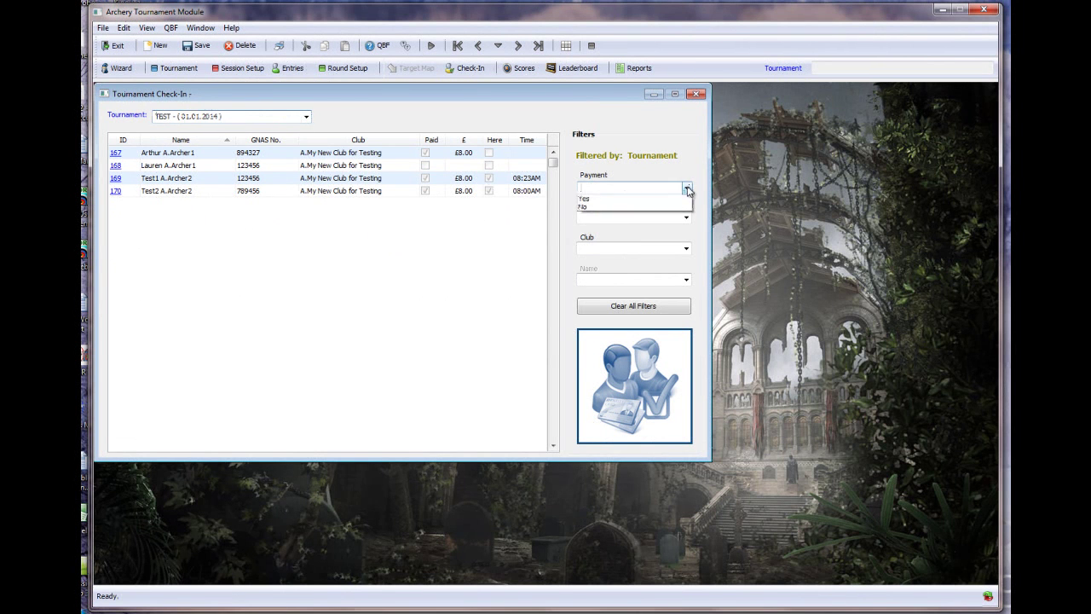
pyautogui.click(599, 208)
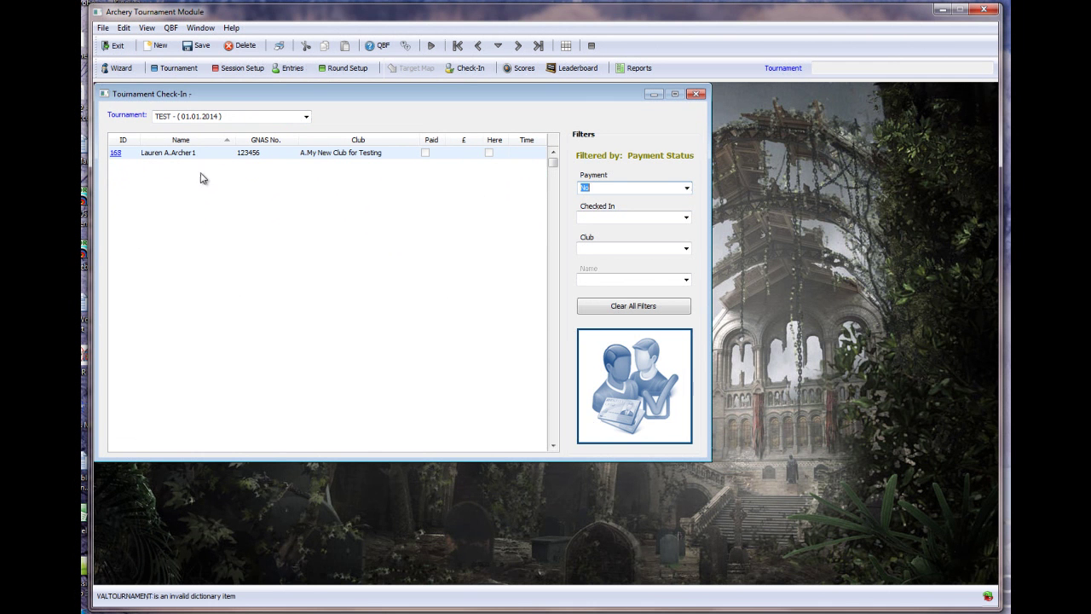
# Step: Set the Checked In filter to Yes, then to No, leaving archers 168 and 167
pyautogui.click(685, 218)
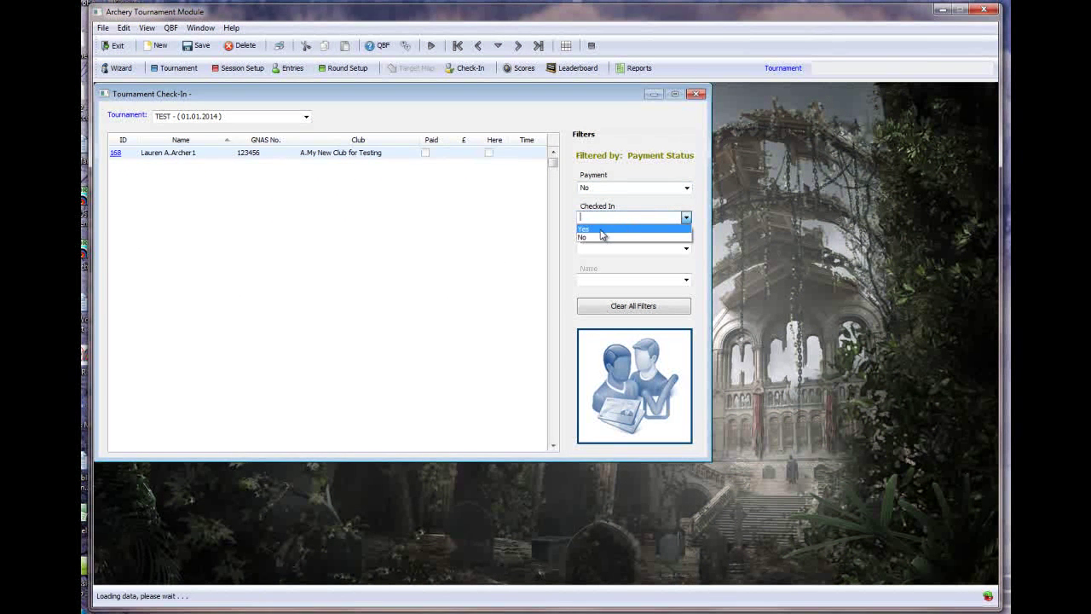
pyautogui.click(675, 229)
pyautogui.click(686, 218)
pyautogui.click(610, 241)
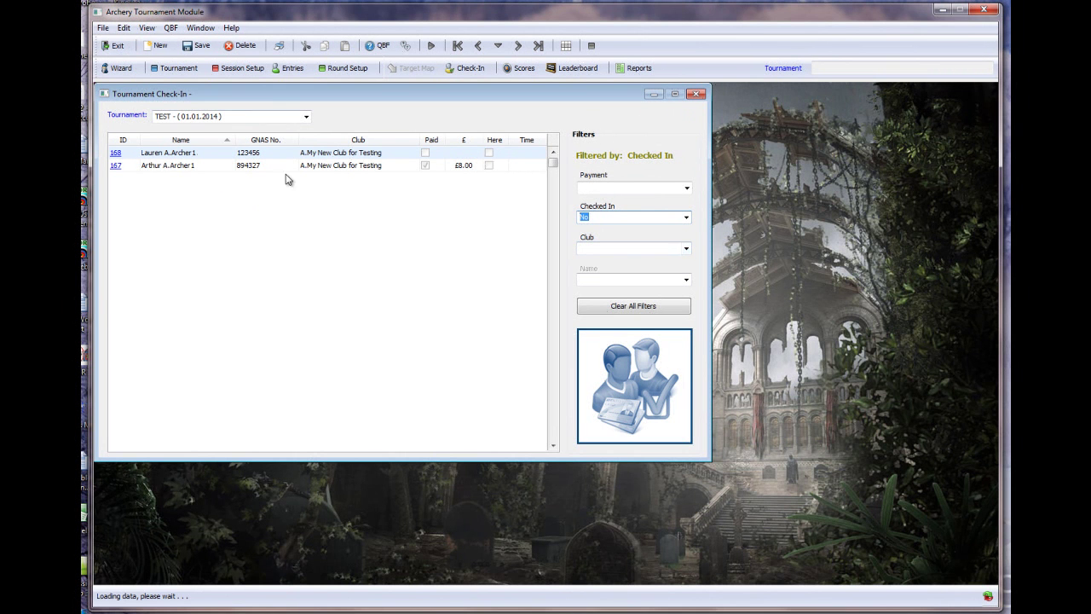
# Step: Filter by Northampton Archery Club, then A.My New Club for Testing, then clear filters and close
pyautogui.click(686, 249)
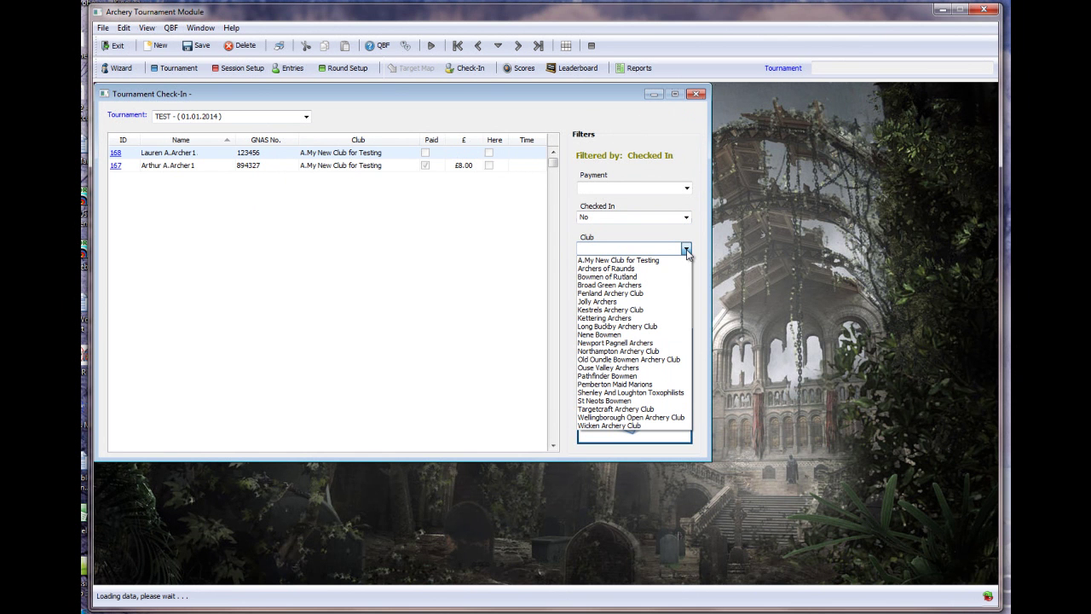
pyautogui.click(626, 351)
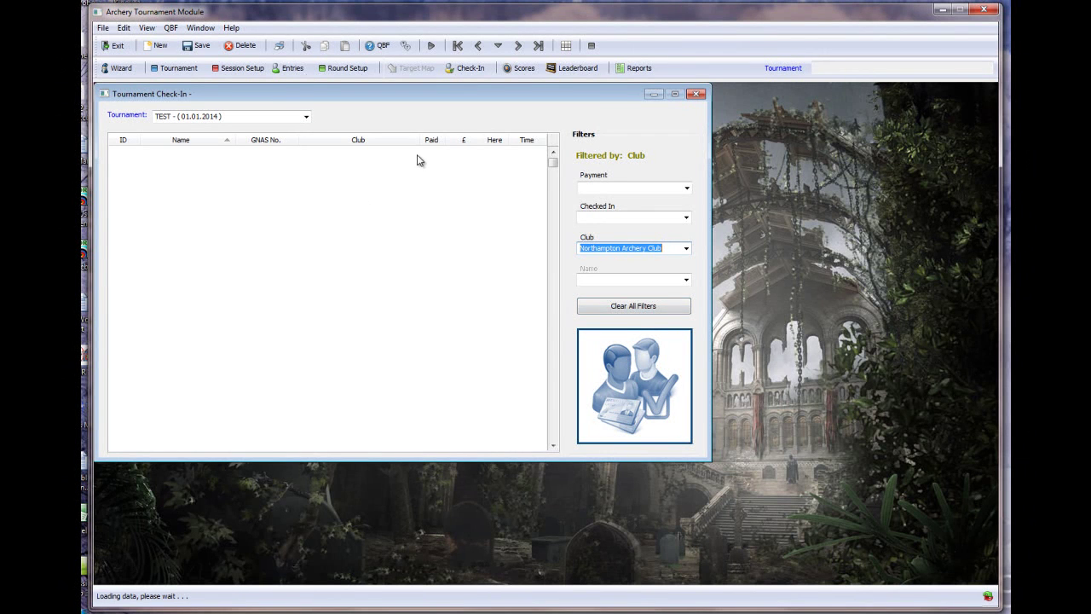
pyautogui.click(686, 248)
pyautogui.click(648, 260)
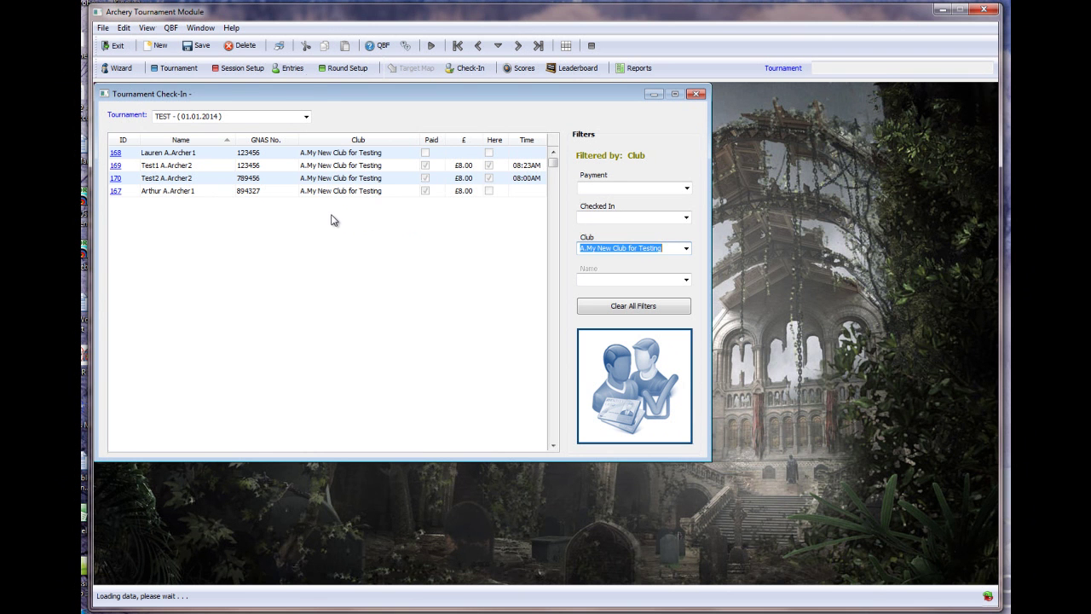
pyautogui.click(621, 312)
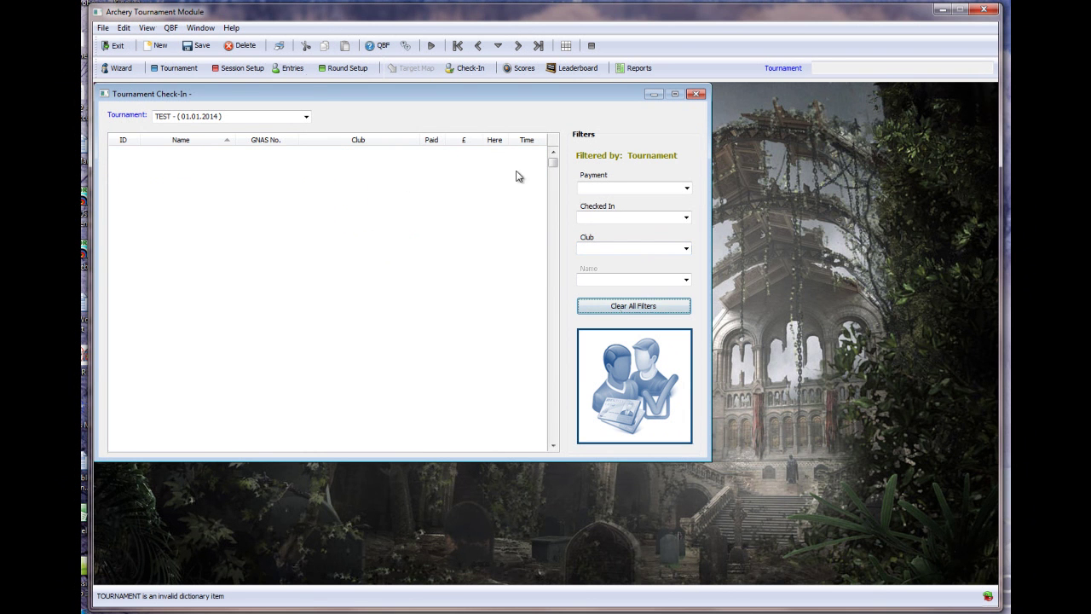
pyautogui.click(697, 93)
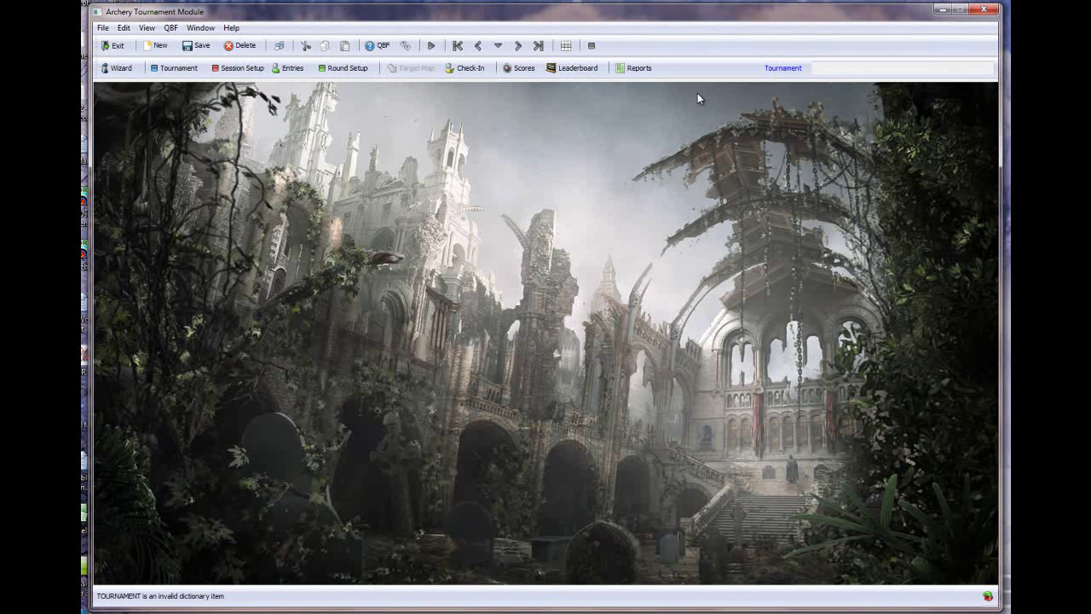
# Step: In Score Entry, enter 60 hits for round 223 and dismiss the too-many-hits error
pyautogui.click(526, 71)
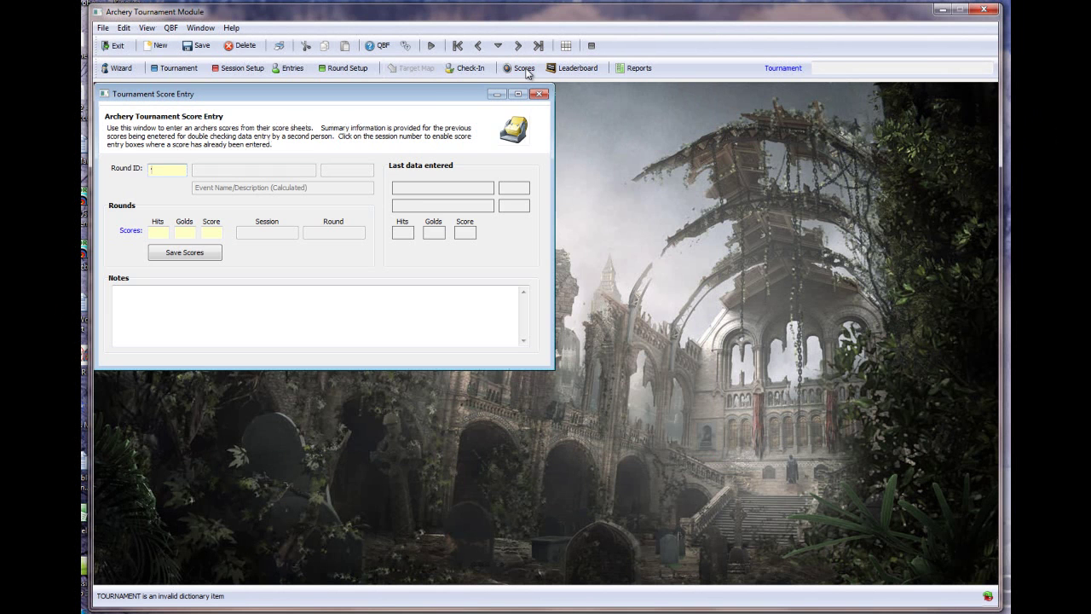
pyautogui.moveTo(432, 98); pyautogui.dragTo(640, 163)
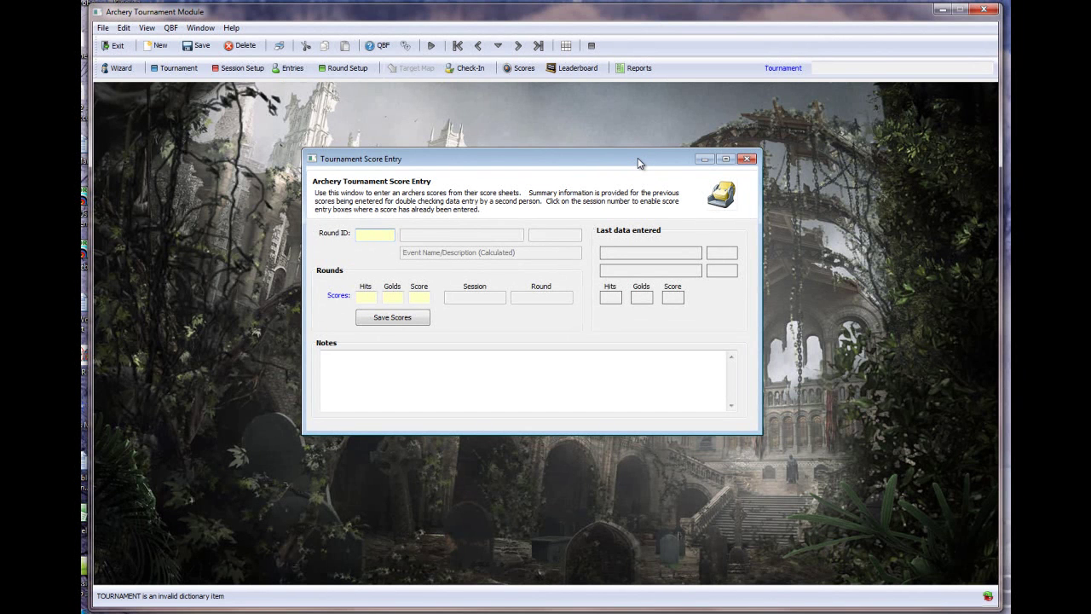
pyautogui.write('223')
pyautogui.press('Tab')
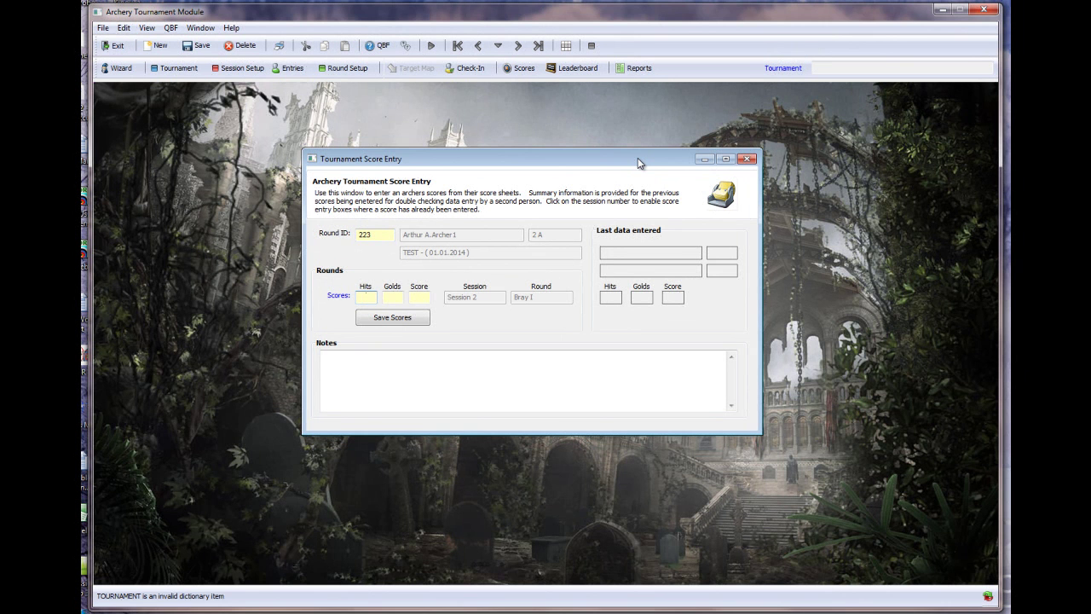
pyautogui.write('60')
pyautogui.press('Tab')
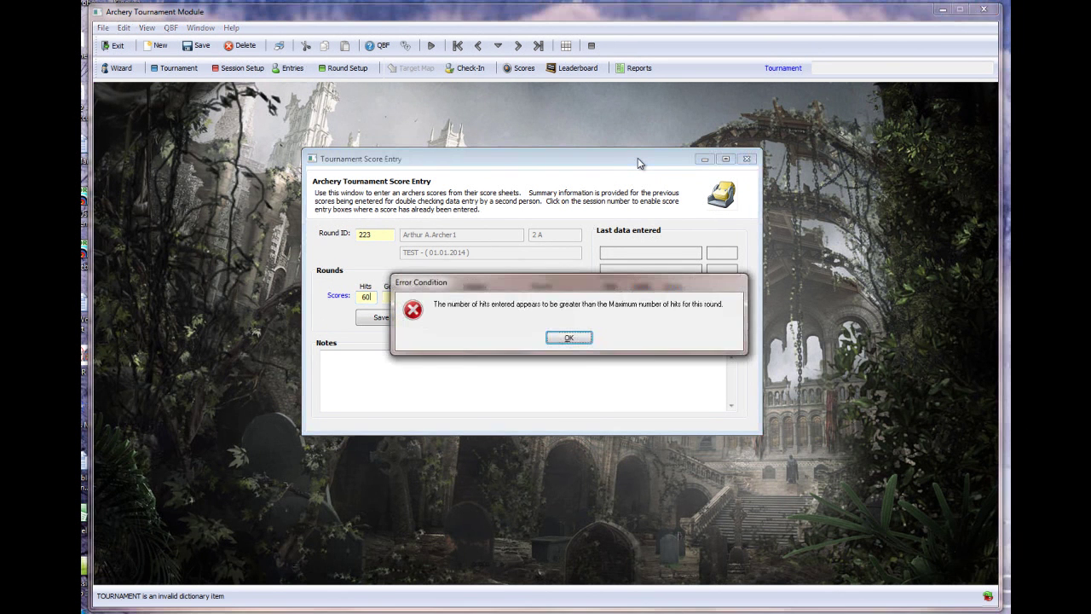
pyautogui.click(565, 339)
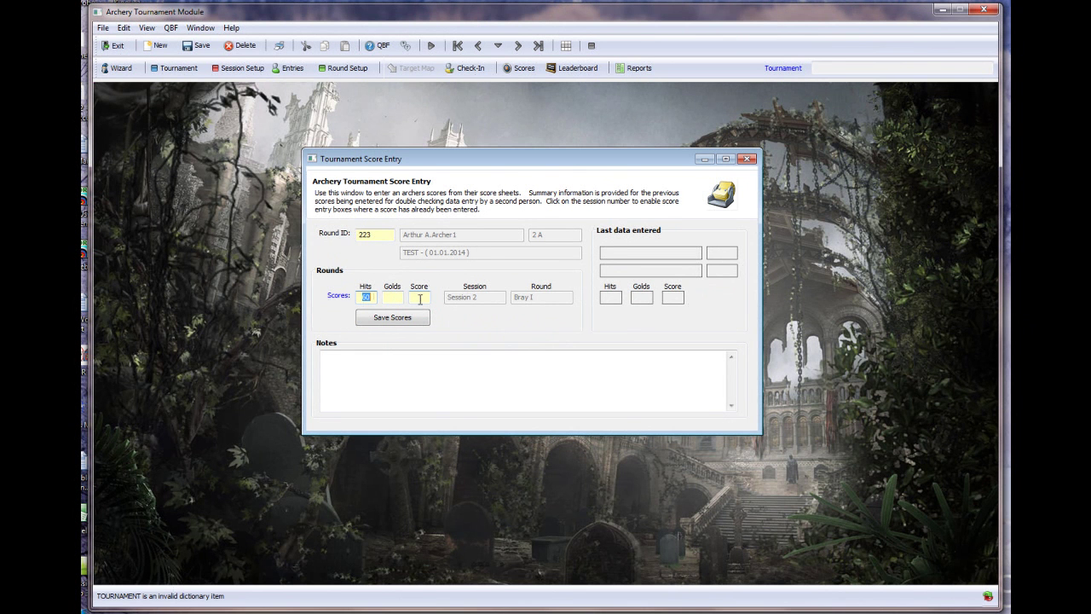
# Step: Save round 223's scores as 30 hits, 30 golds and score 214
pyautogui.write('30')
pyautogui.press('Tab')
pyautogui.write('30')
pyautogui.press('Tab')
pyautogui.write('234')
pyautogui.press('Tab')
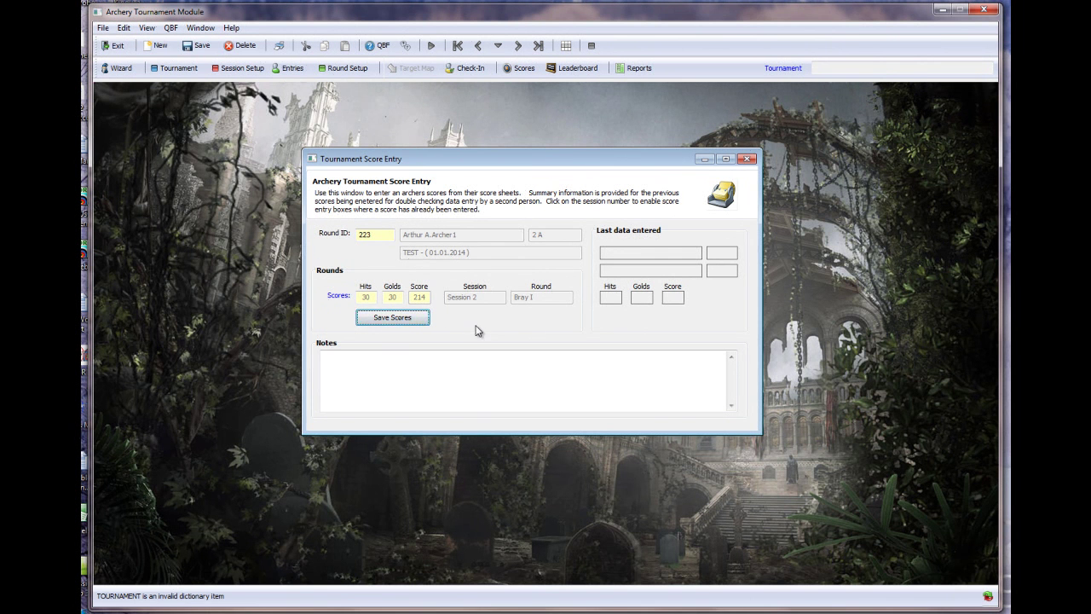
pyautogui.press('Return')
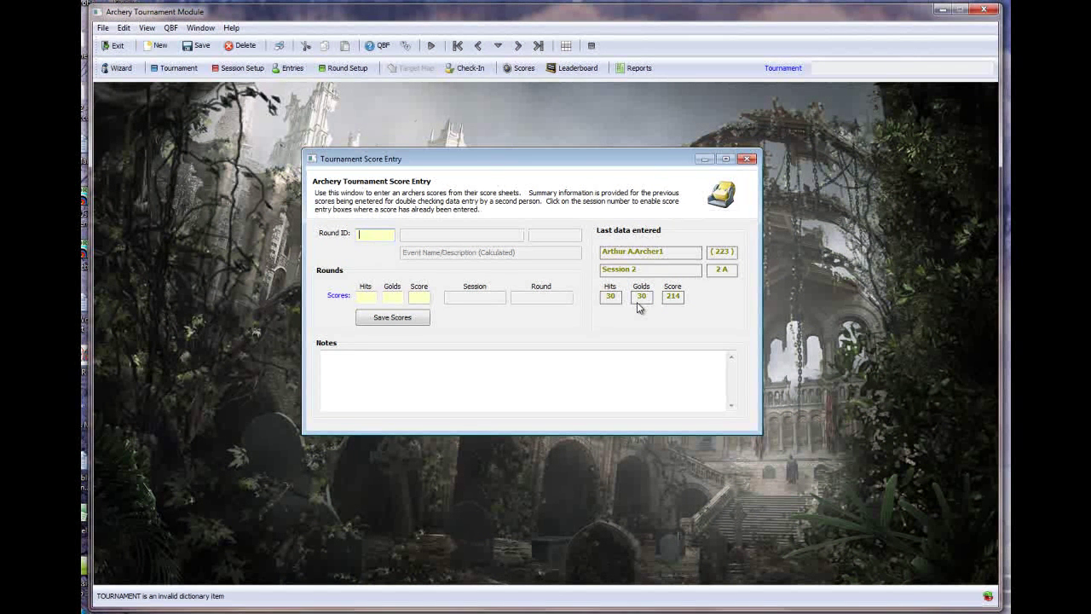
# Step: Save round 222 scores: 60 hits, 14 golds, score 494
pyautogui.write('222')
pyautogui.press('Tab')
pyautogui.write('60')
pyautogui.press('Tab')
pyautogui.write('14')
pyautogui.press('Tab')
pyautogui.write('494')
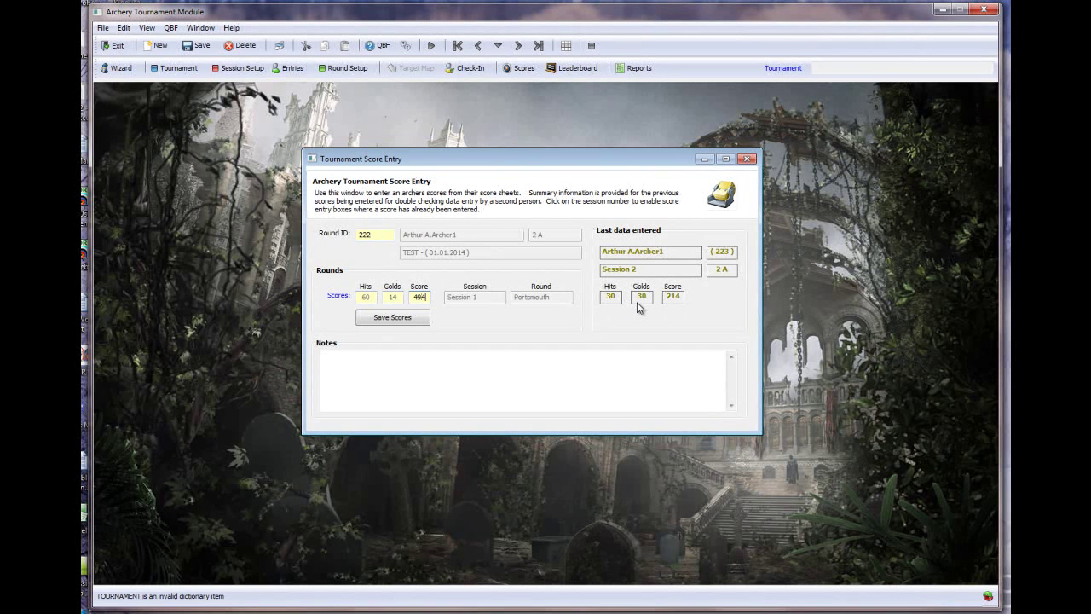
pyautogui.press('Tab')
pyautogui.press('Return')
# Step: Save round 221 scores: 30 hits, 14 golds, score 273
pyautogui.write('221')
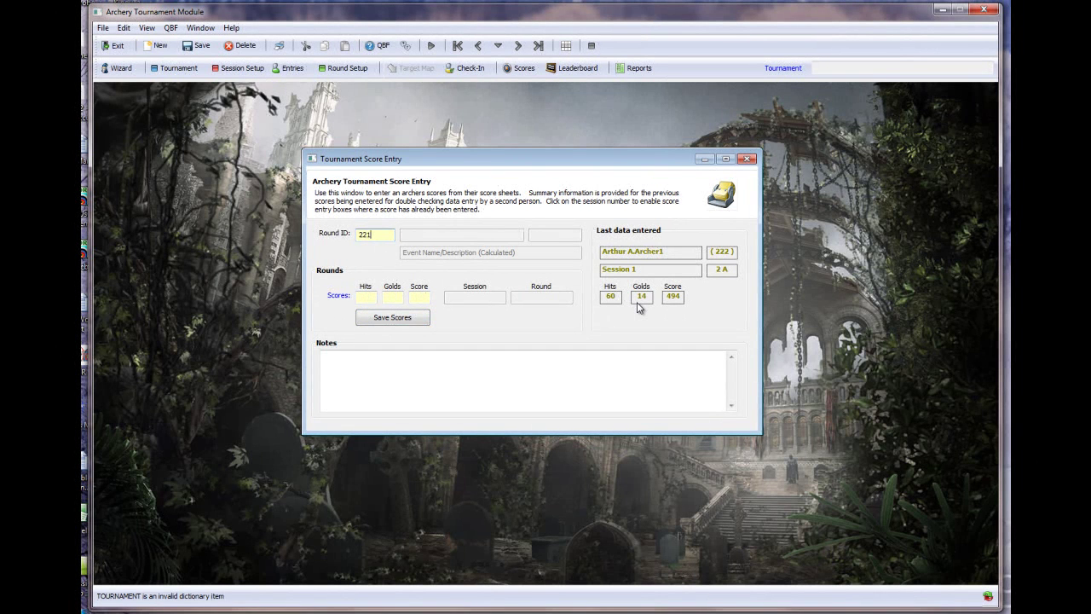
pyautogui.press('Tab')
pyautogui.write('30')
pyautogui.press('Tab')
pyautogui.write('14')
pyautogui.press('Tab')
pyautogui.write('273')
pyautogui.press('Tab')
pyautogui.press('Return')
# Step: Save round 220 scores: 60 hits, 34 golds, score 523
pyautogui.write('220')
pyautogui.press('Tab')
pyautogui.write('60')
pyautogui.press('Tab')
pyautogui.write('34')
pyautogui.press('Tab')
pyautogui.write('523')
pyautogui.press('Tab')
pyautogui.press('Return')
# Step: Save round 224 scores with 59 hits and 24 golds
pyautogui.write('224')
pyautogui.press('Tab')
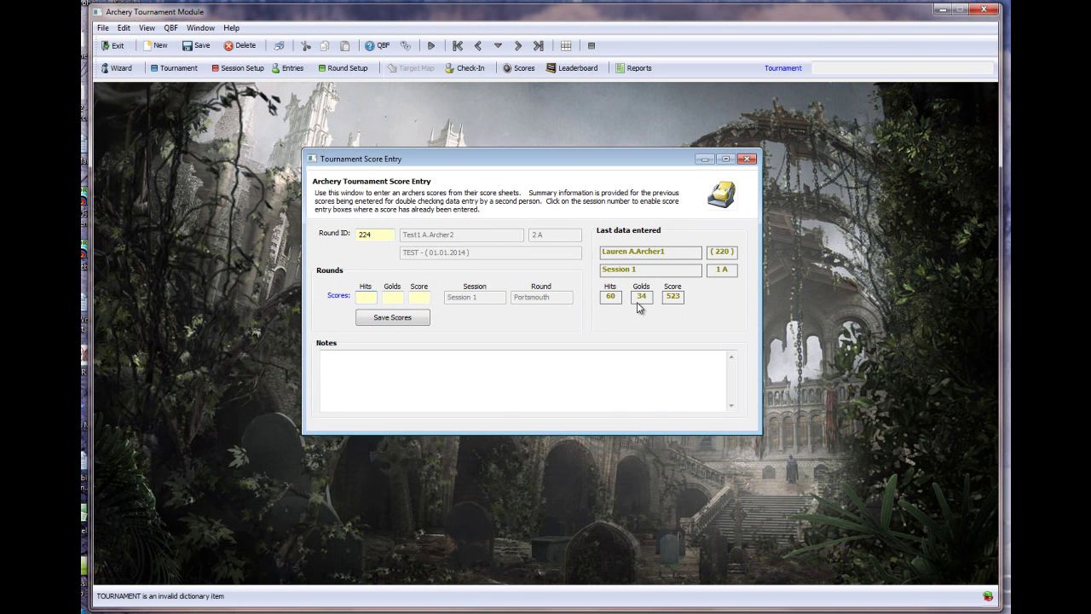
pyautogui.write('59')
pyautogui.press('Tab')
pyautogui.write('24')
pyautogui.press('Return')
# Step: Save round 225 scores: 30 hits, 16 golds, score 274
pyautogui.write('225')
pyautogui.press('Return')
pyautogui.write('30')
pyautogui.press('Return')
pyautogui.write('16')
pyautogui.press('Return')
pyautogui.write('274')
pyautogui.press('Return')
pyautogui.press('Return')
pyautogui.write('227')
# Step: Save round 227 (30 hits, 10 golds, 204) and round 226 (60 hits, 16 golds, 395)
pyautogui.press('Return')
pyautogui.write('30')
pyautogui.press('Return')
pyautogui.write('10')
pyautogui.press('Return')
pyautogui.write('204')
pyautogui.press('Return')
pyautogui.press('Return')
pyautogui.write('226')
pyautogui.press('Return')
pyautogui.write('60')
pyautogui.press('Return')
pyautogui.write('16')
pyautogui.press('Return')
pyautogui.write('395')
pyautogui.press('Return')
pyautogui.press('Return')
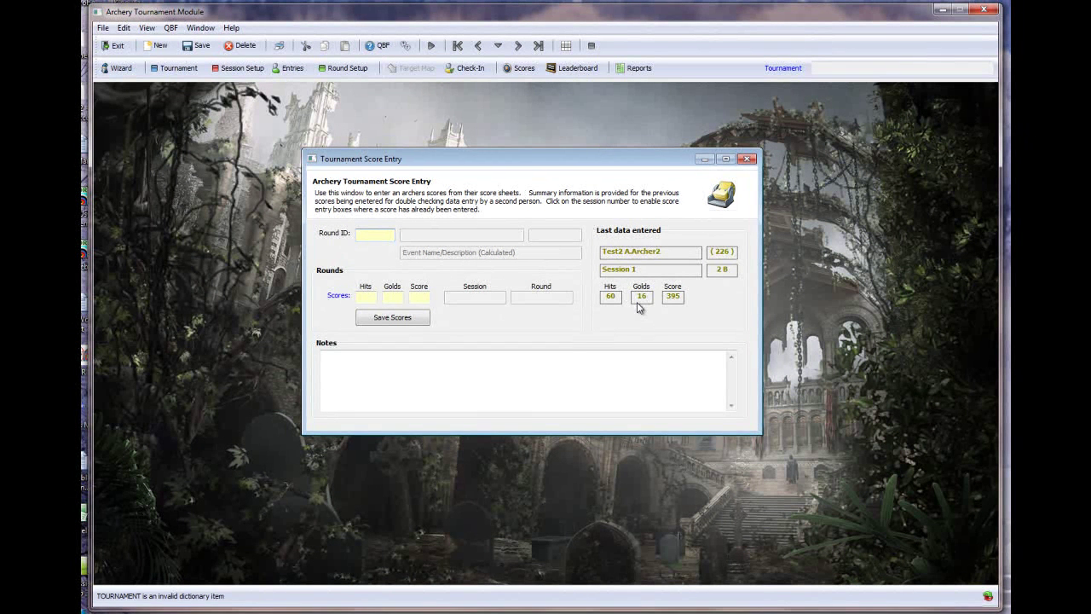
# Step: Look up archer 168's entry (90 hits, 48 golds, Double Round total 796), then close it
pyautogui.click(748, 159)
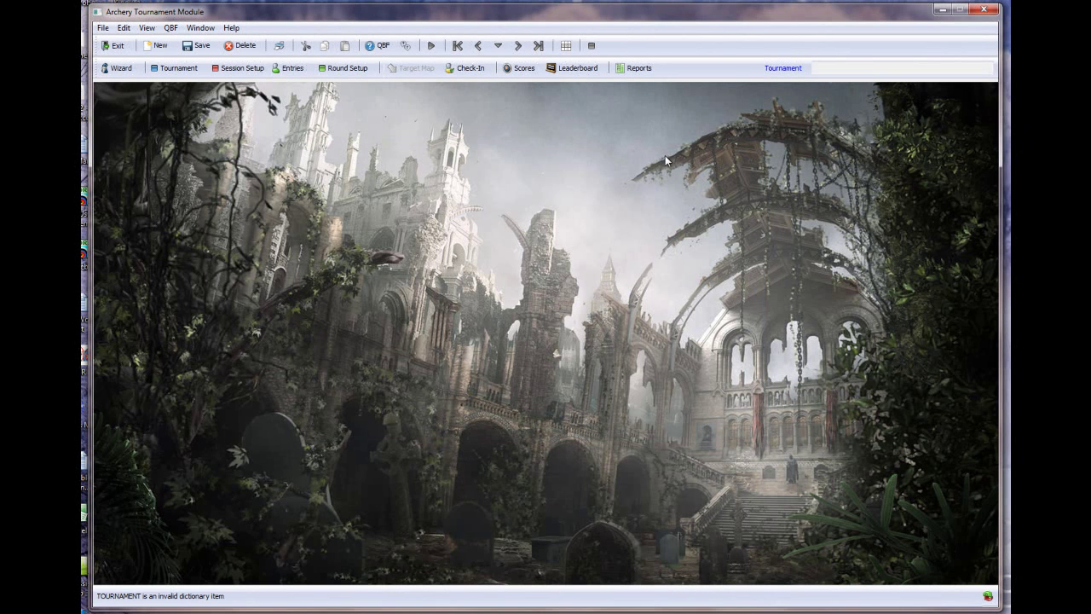
pyautogui.click(292, 68)
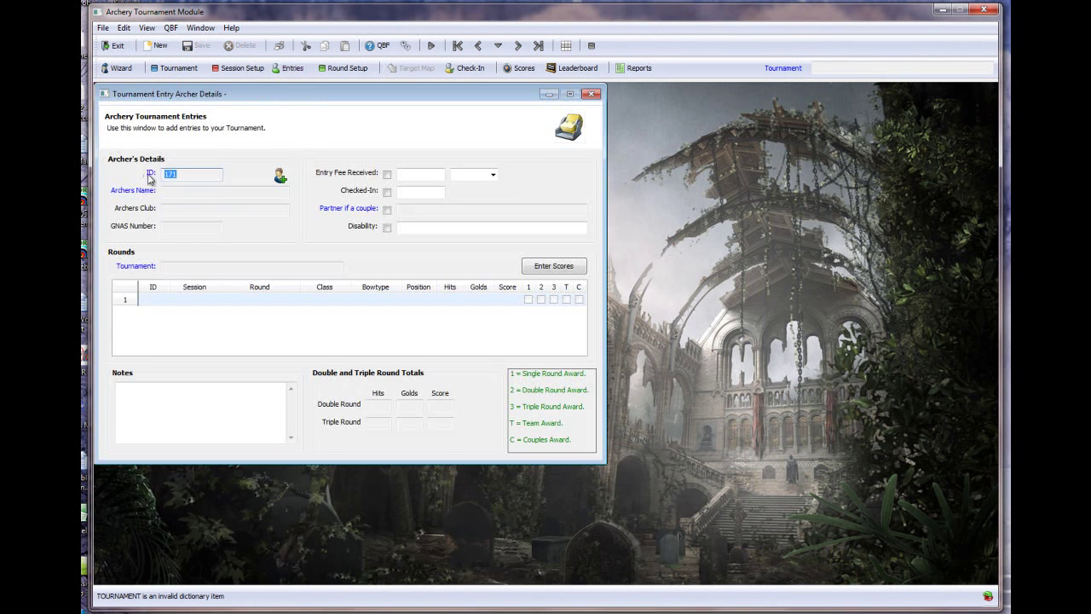
pyautogui.doubleClick(147, 173)
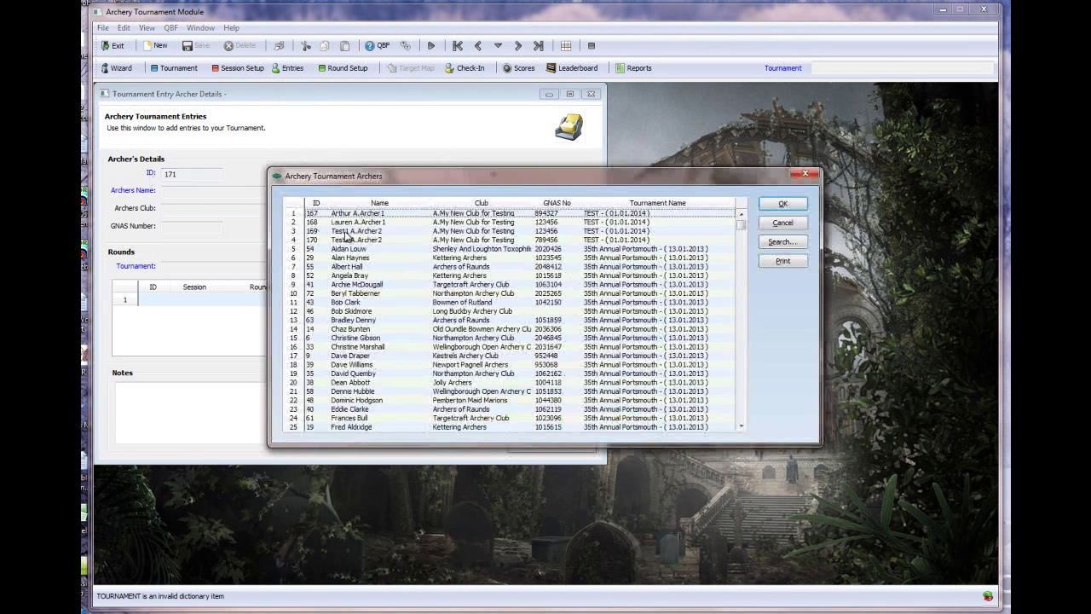
pyautogui.doubleClick(339, 224)
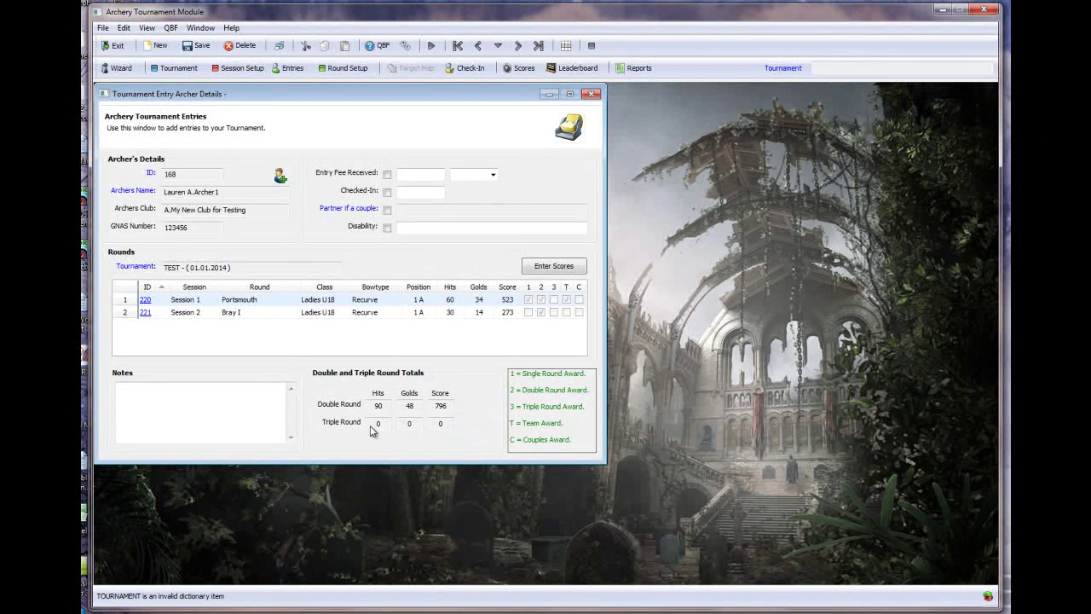
pyautogui.click(590, 94)
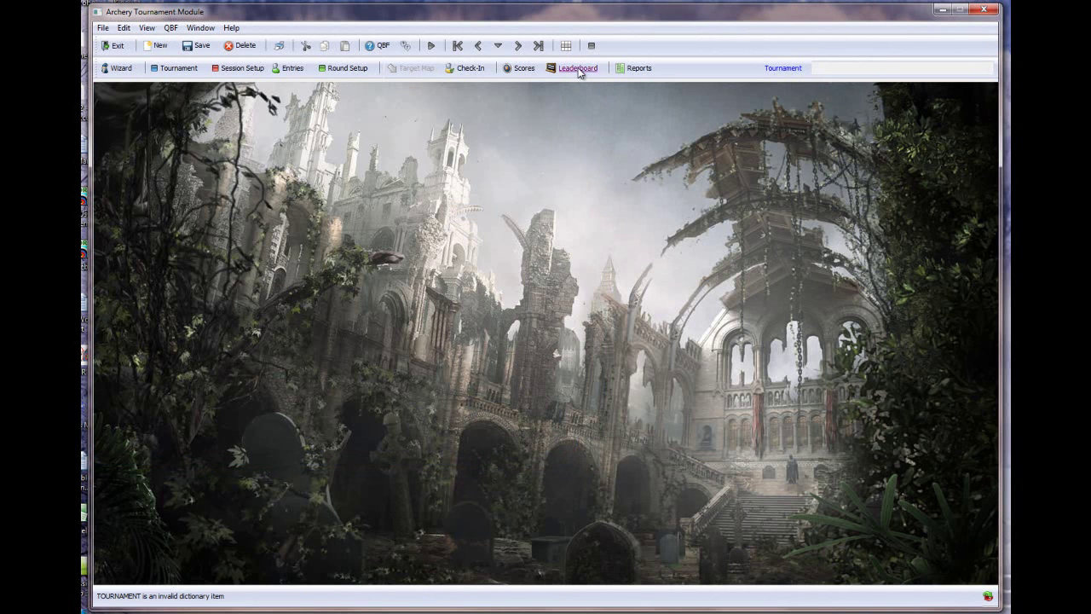
# Step: Show the TEST (01.01.2014) tournament leaderboard ranking eight scores from 523 down to 204
pyautogui.click(579, 73)
pyautogui.click(306, 117)
pyautogui.click(258, 130)
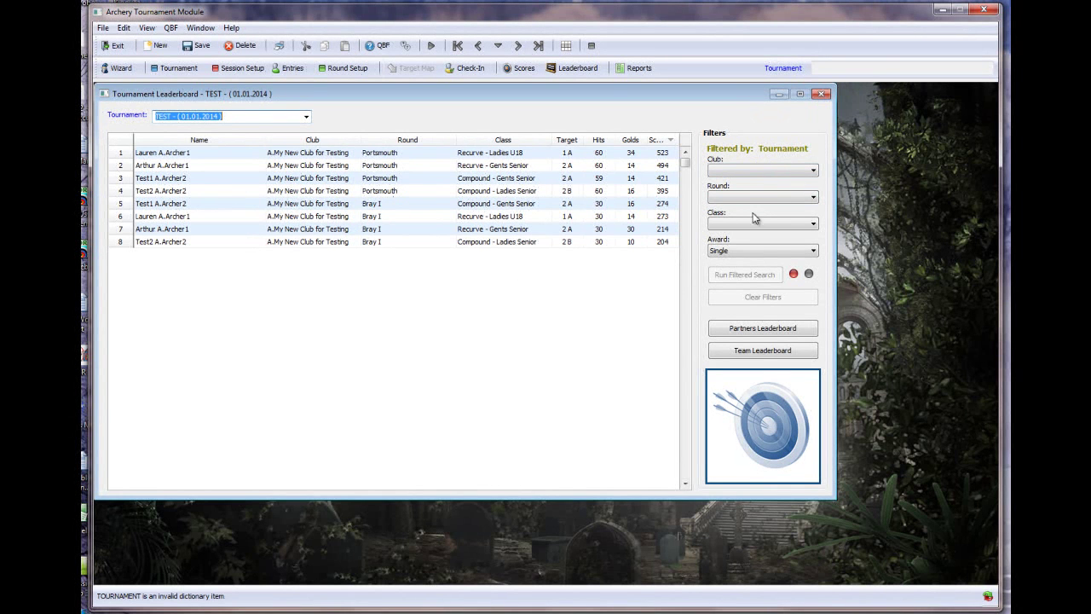
pyautogui.click(799, 197)
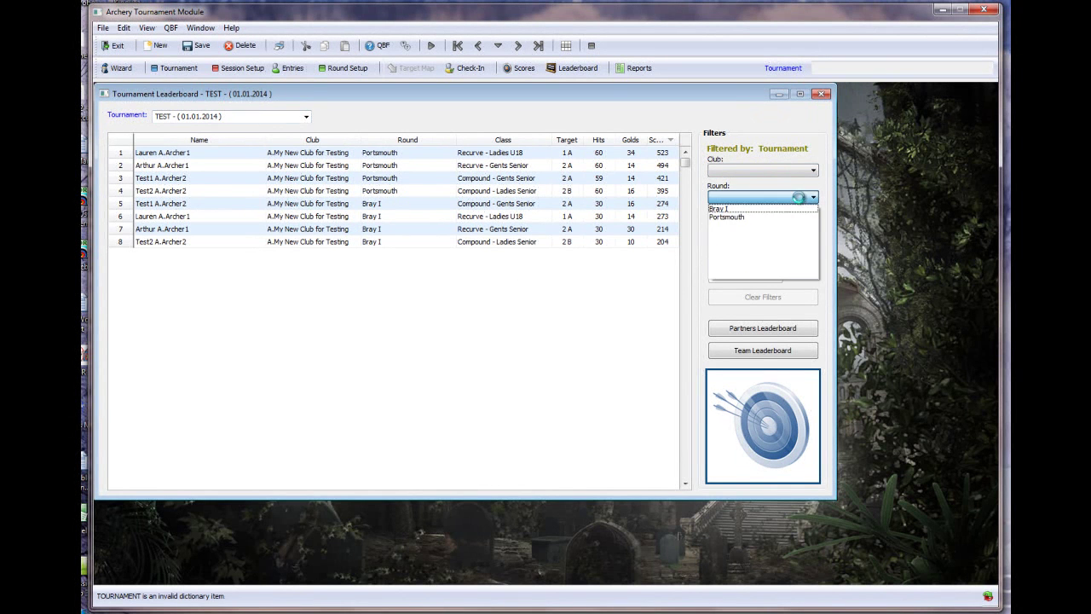
# Step: Filter the leaderboard by Bray I round, Recurve - Gents Senior class, then Double award
pyautogui.click(729, 208)
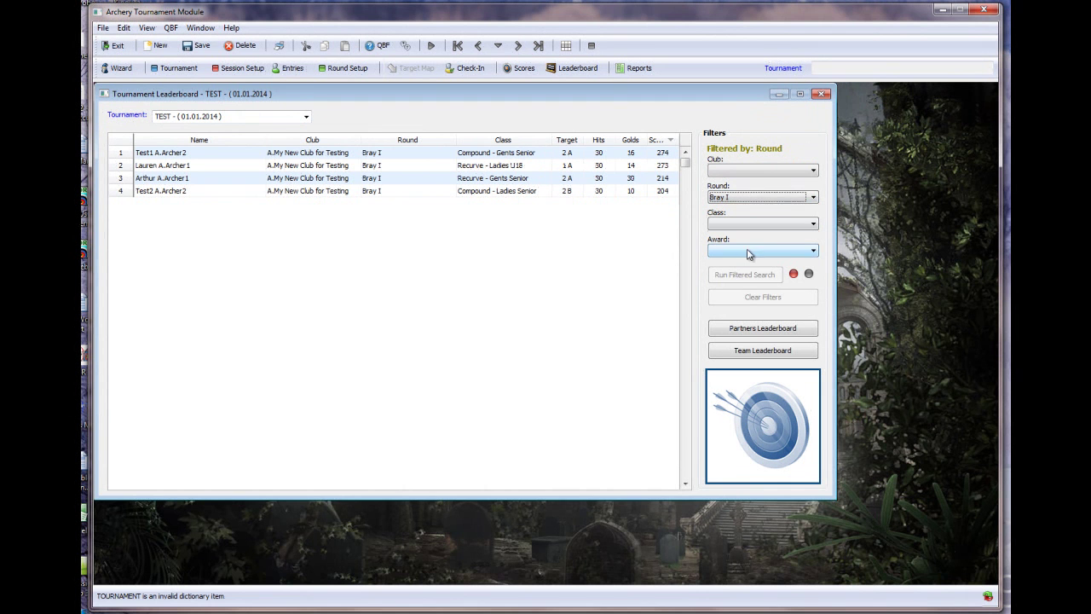
pyautogui.click(801, 224)
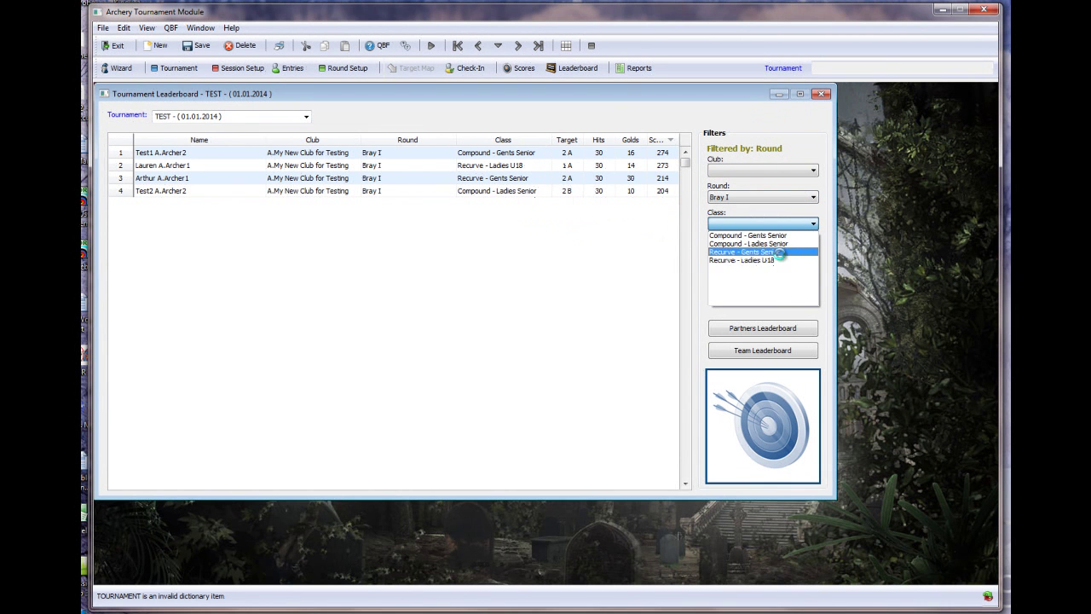
pyautogui.click(780, 253)
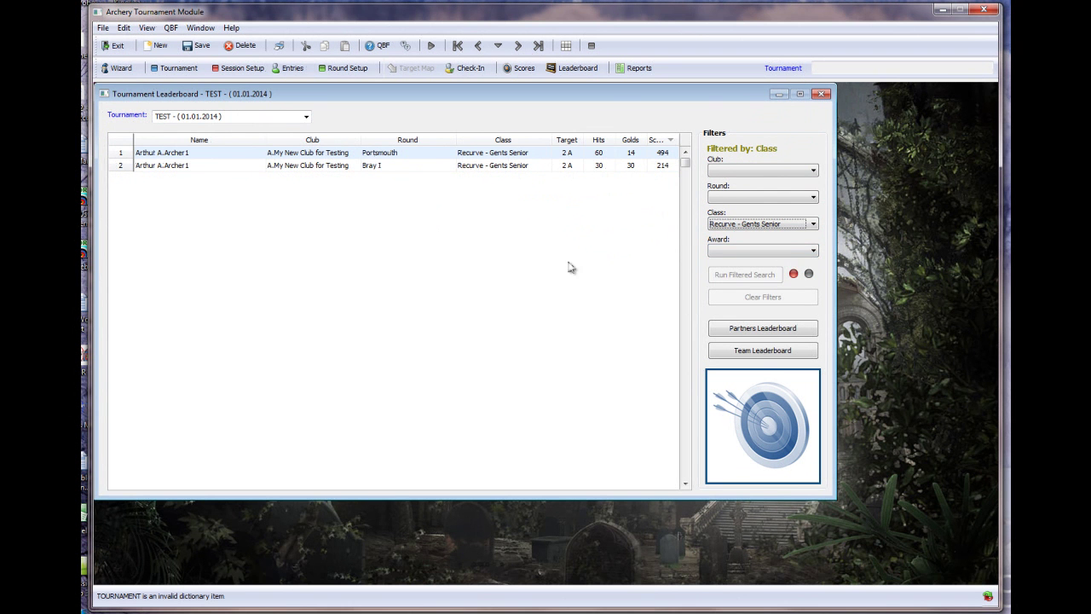
pyautogui.click(812, 251)
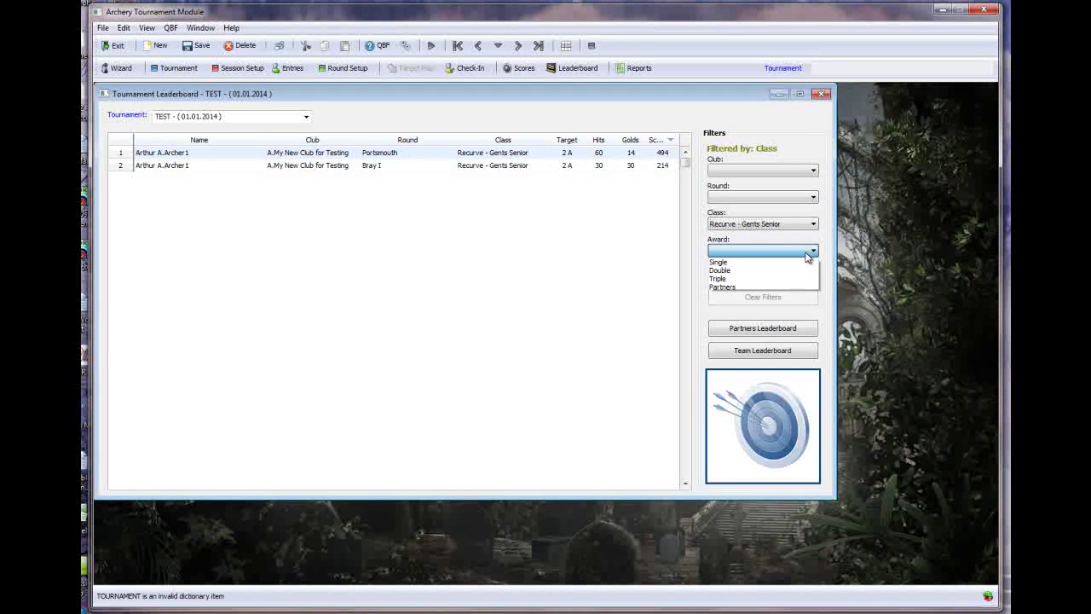
pyautogui.click(731, 271)
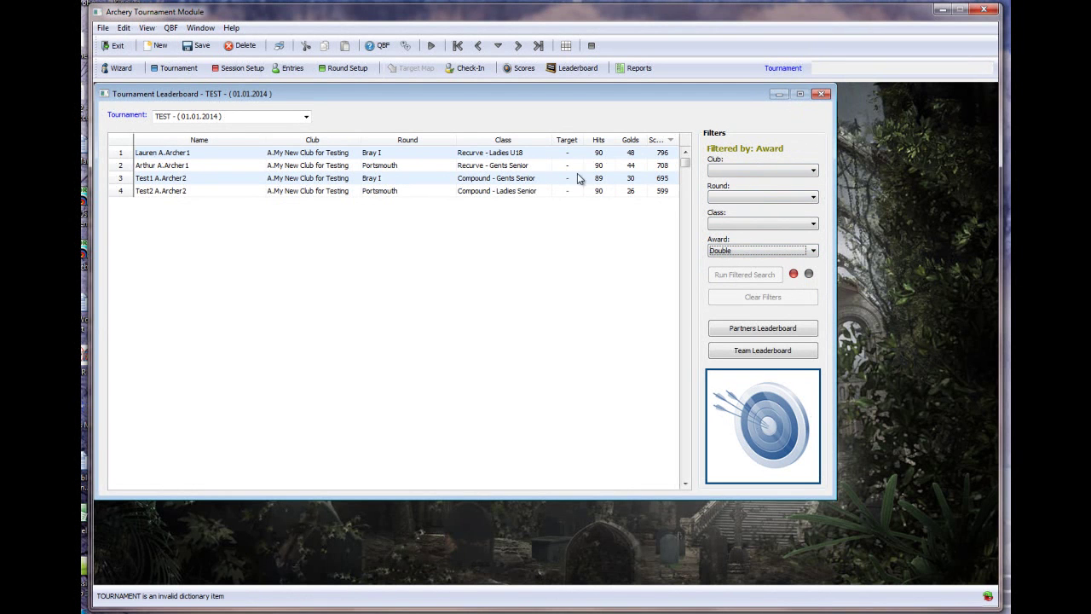
# Step: Run a multi-filter search for Portsmouth, Compound - Gents Senior, Single award, then clear filters
pyautogui.click(793, 275)
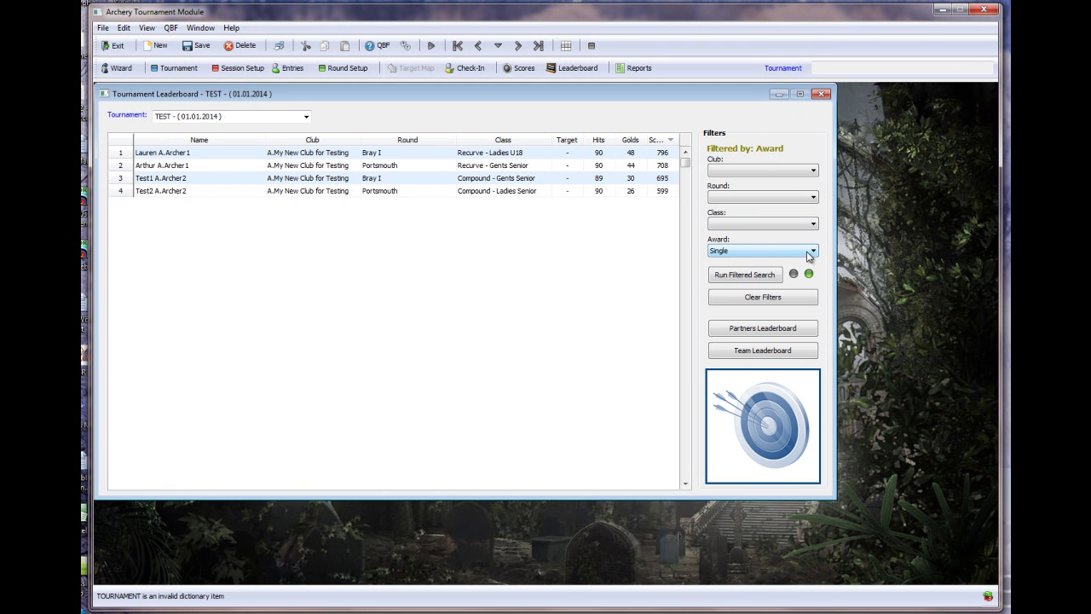
pyautogui.click(812, 198)
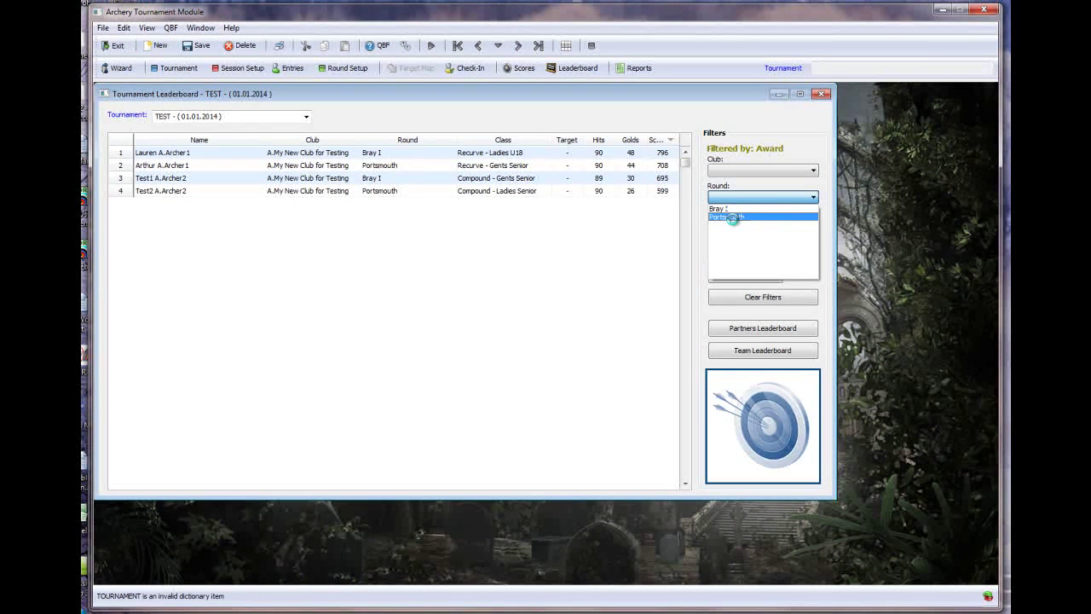
pyautogui.click(733, 218)
pyautogui.click(766, 224)
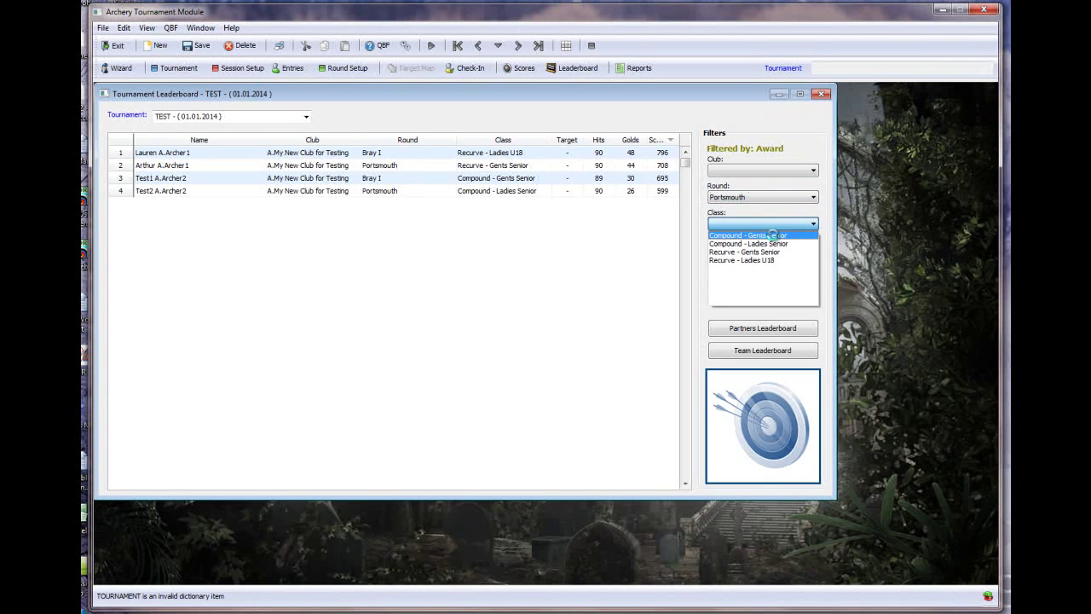
pyautogui.click(774, 231)
pyautogui.click(776, 251)
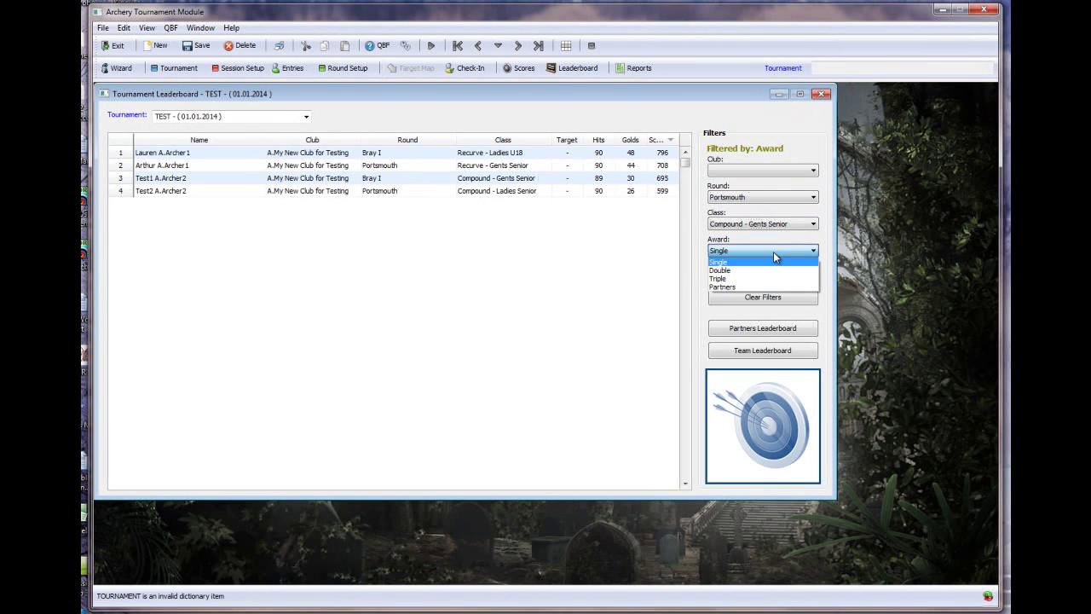
pyautogui.click(773, 252)
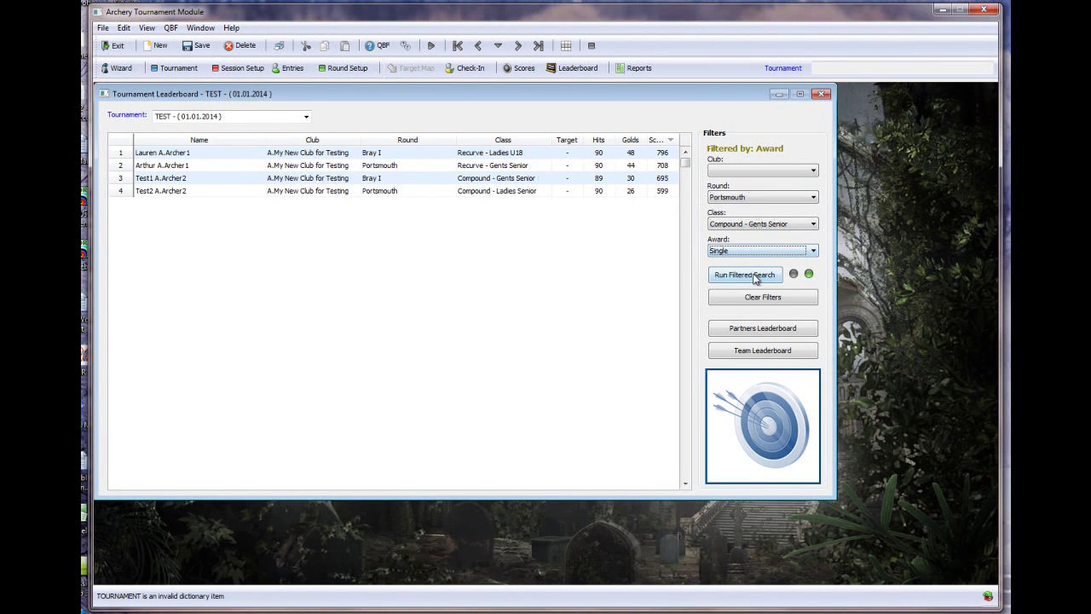
pyautogui.click(761, 277)
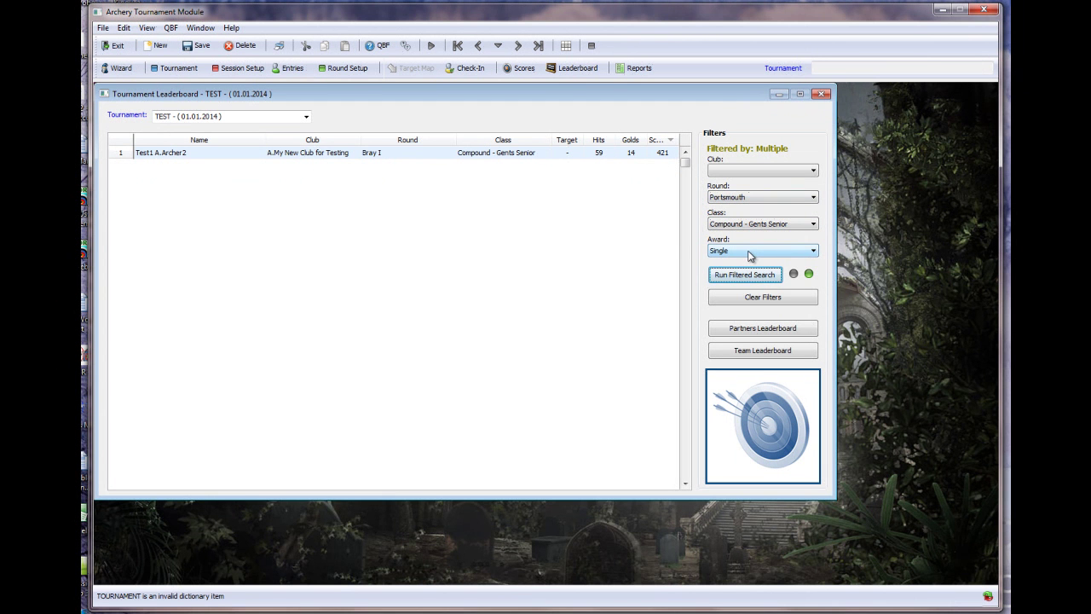
pyautogui.click(772, 299)
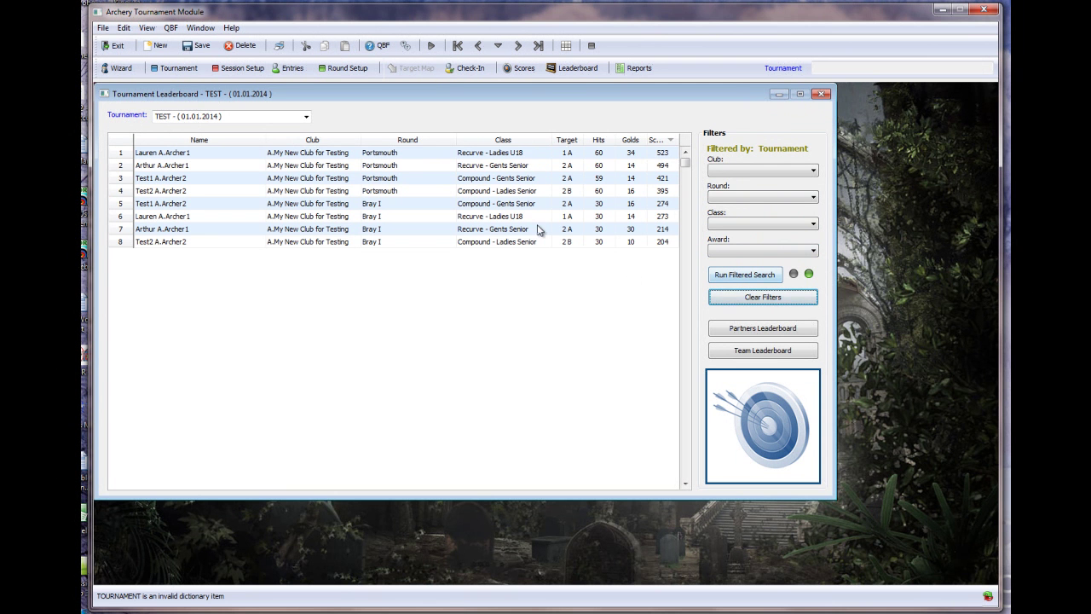
pyautogui.click(763, 332)
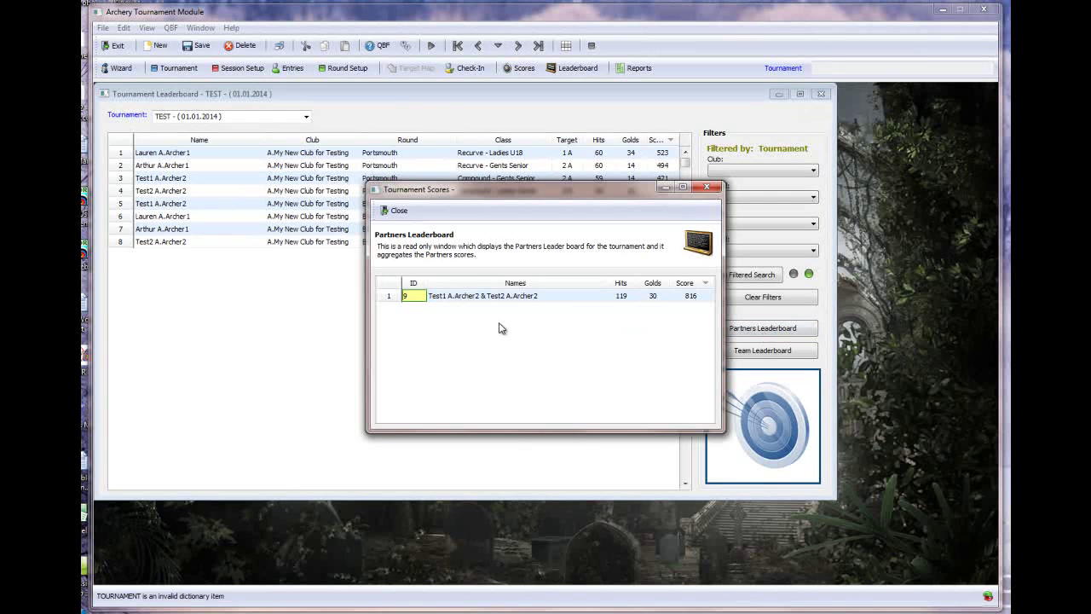
pyautogui.click(709, 187)
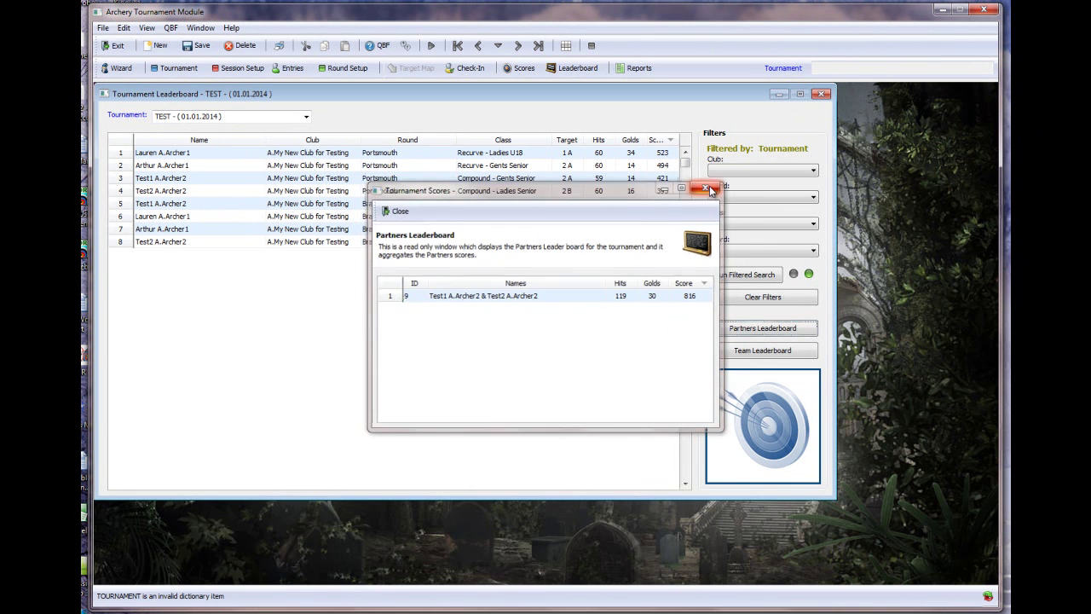
# Step: View the team leaderboard's club team total of 1833, then close it
pyautogui.click(749, 351)
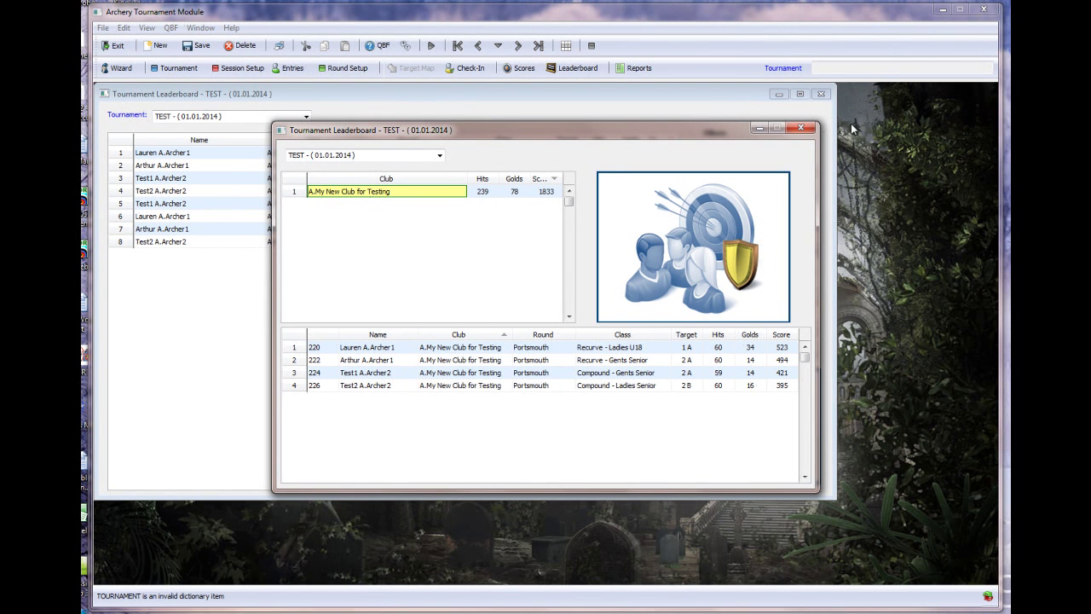
pyautogui.click(801, 129)
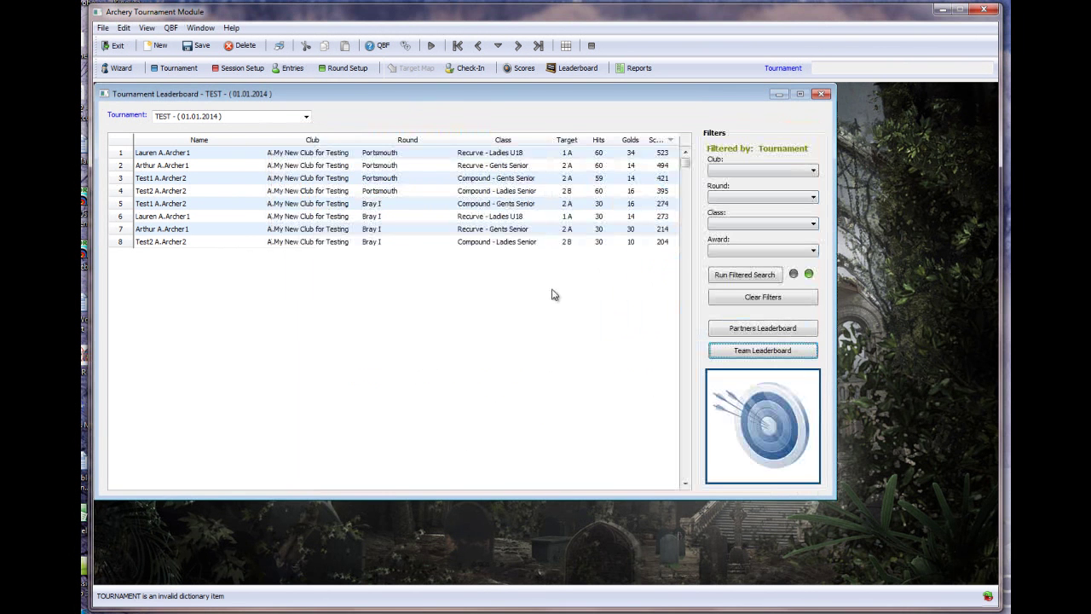
# Step: Close the leaderboard and run Single Session Results for start date 13.01.2013
pyautogui.click(822, 95)
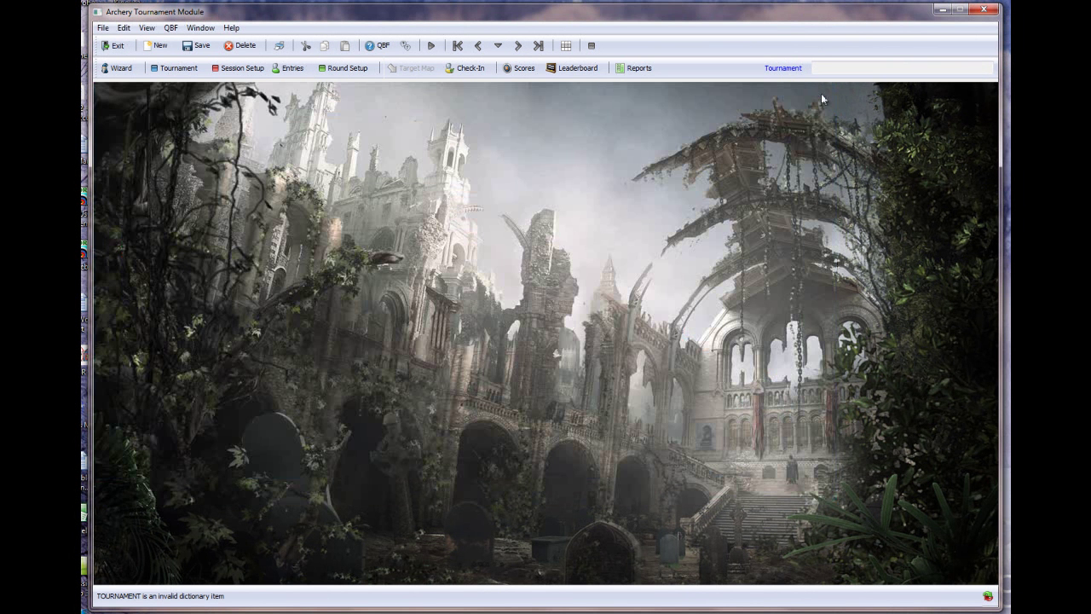
pyautogui.click(639, 68)
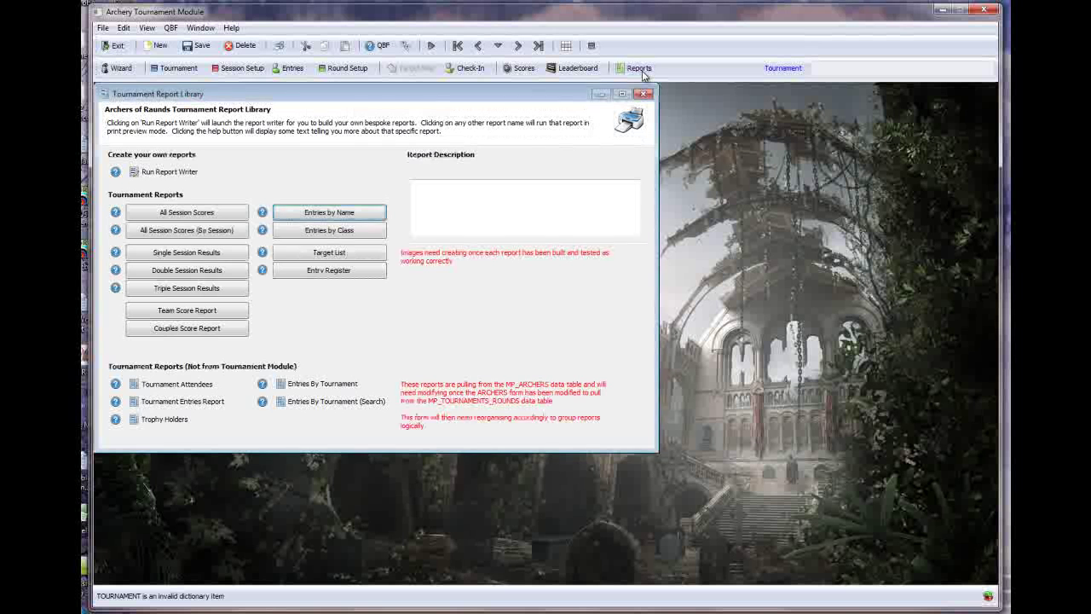
pyautogui.click(222, 258)
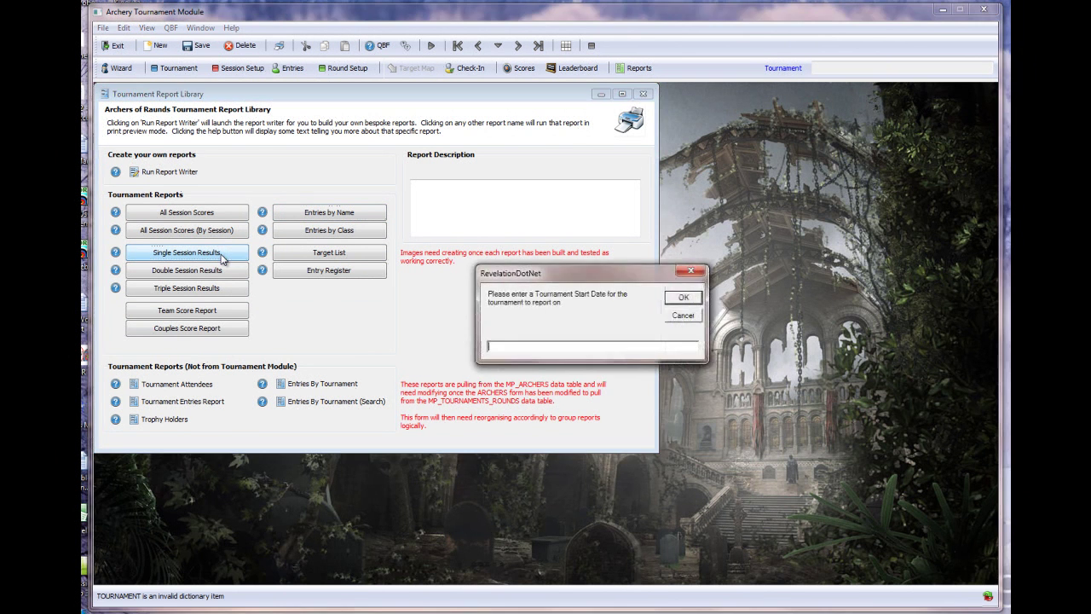
pyautogui.write('13.0')
pyautogui.write('.2013')
pyautogui.press('Return')
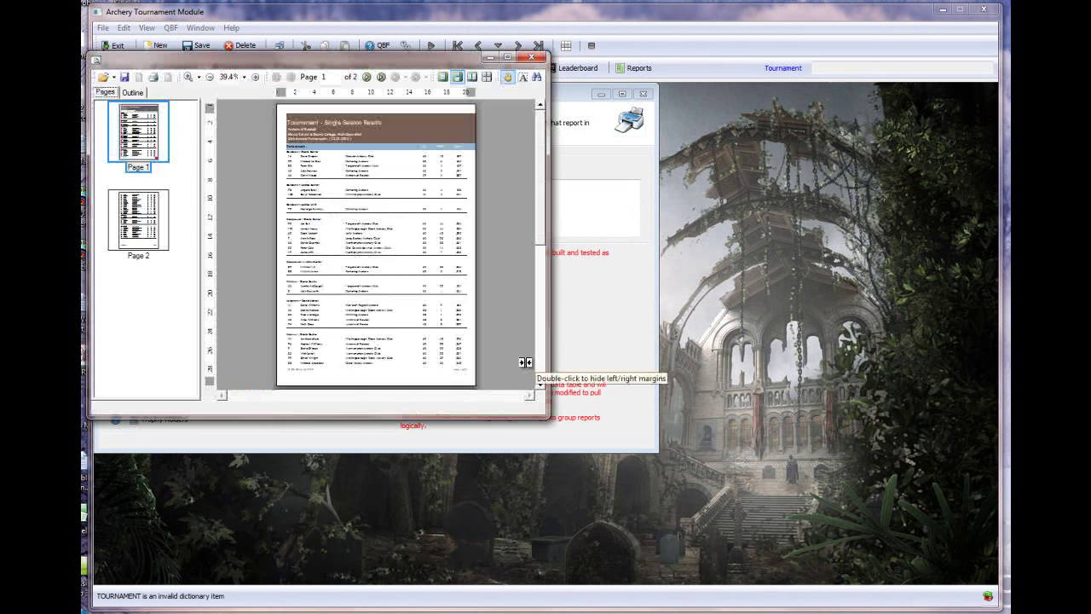
# Step: Enlarge the Single Session Results preview, zoom to 100%, scroll both pages, then close it
pyautogui.moveTo(351, 58); pyautogui.dragTo(391, 10)
pyautogui.moveTo(589, 370); pyautogui.dragTo(854, 610)
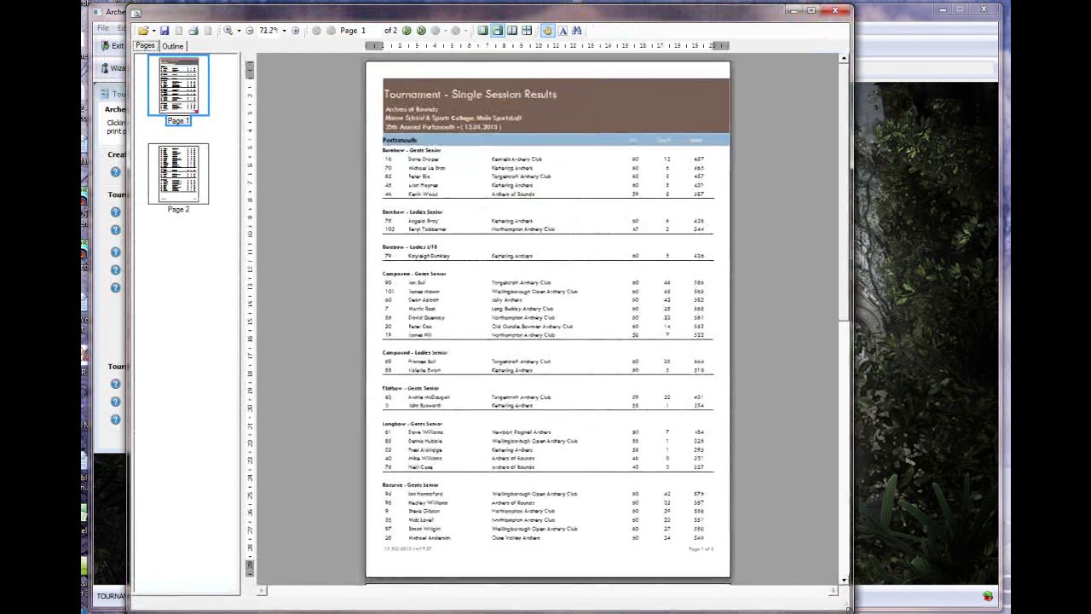
pyautogui.click(295, 32)
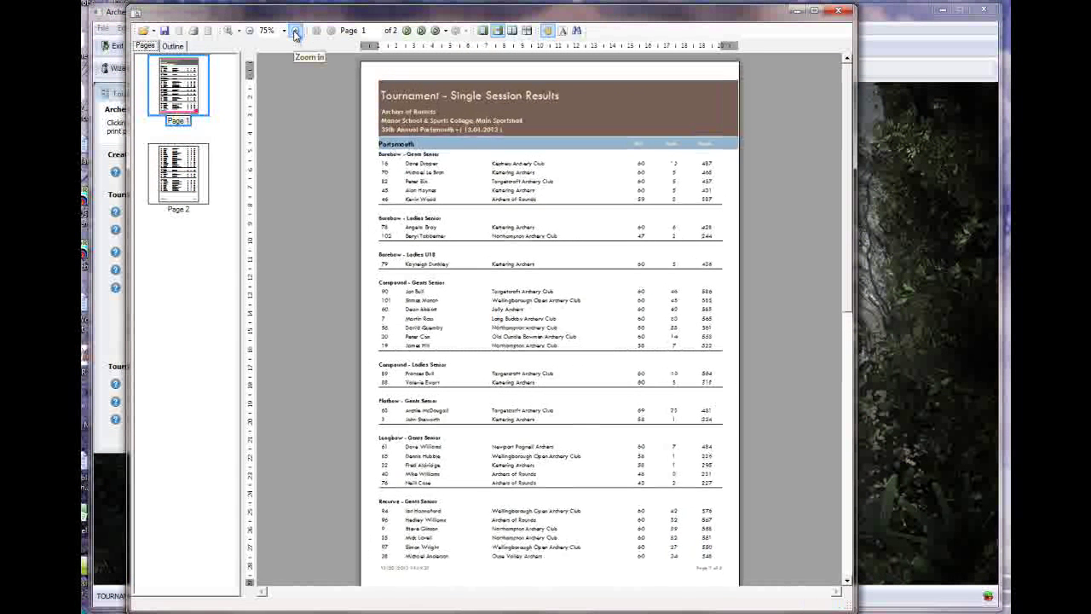
pyautogui.click(294, 31)
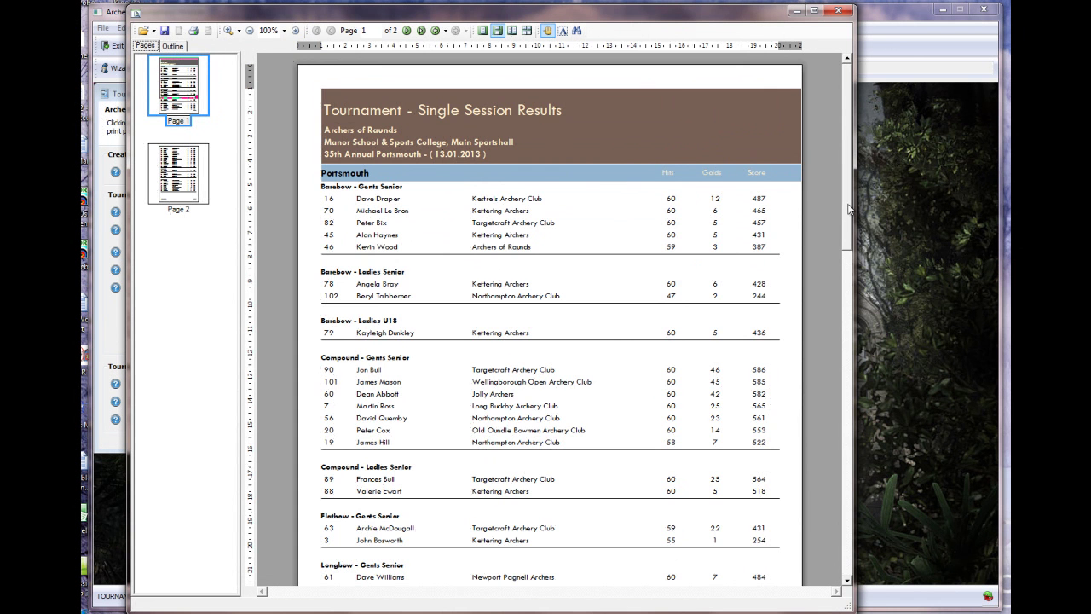
pyautogui.scroll(-1, 849, 220)
pyautogui.moveTo(846, 220); pyautogui.dragTo(842, 490)
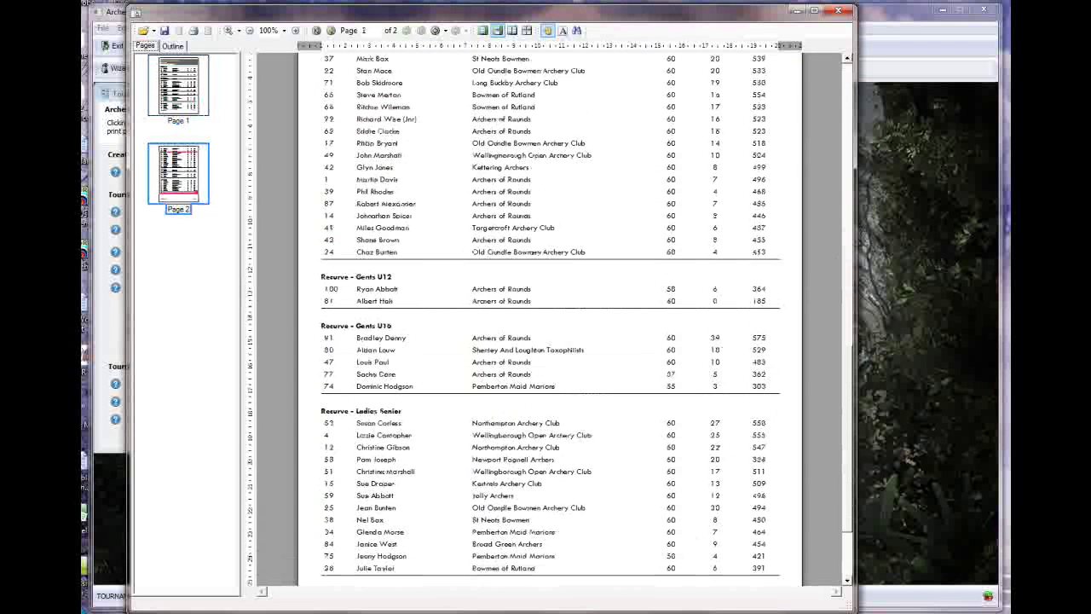
pyautogui.click(838, 12)
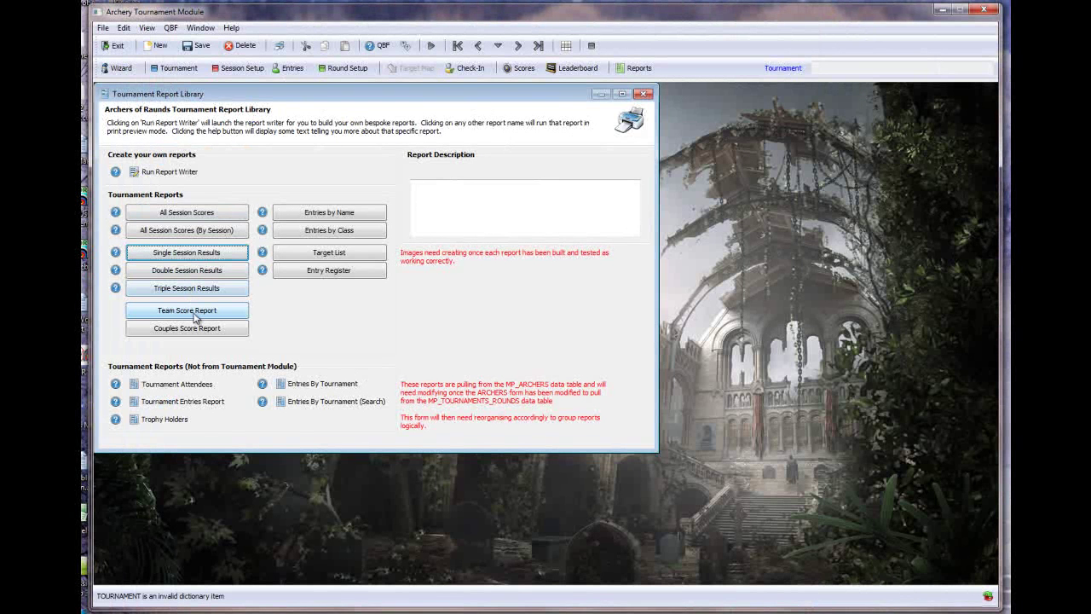
# Step: Generate the Team Score Report for the 35th Annual Portsmouth tournament
pyautogui.click(194, 314)
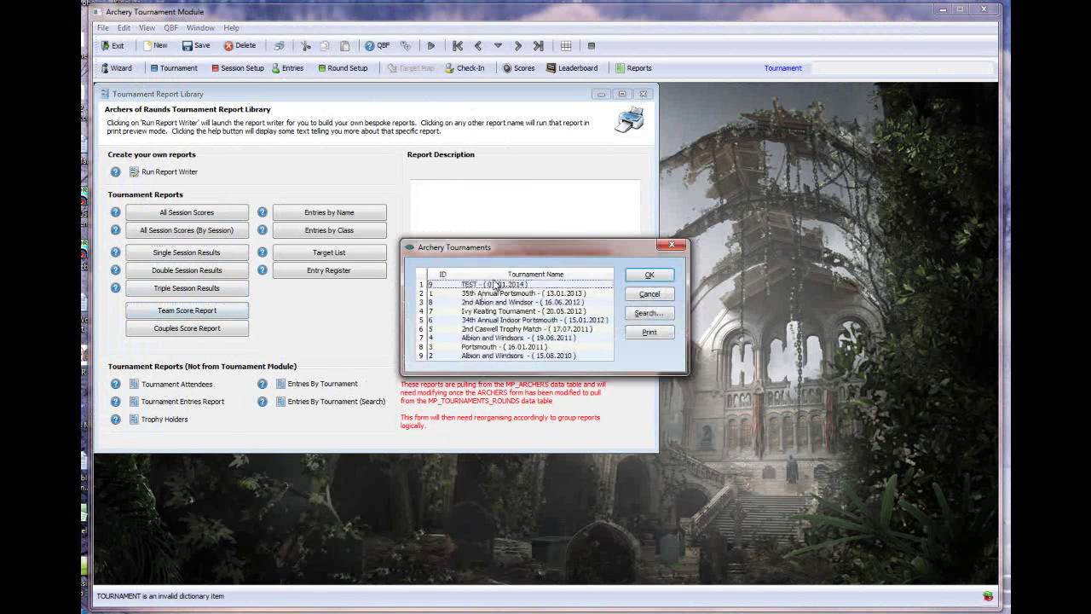
pyautogui.click(487, 293)
pyautogui.click(649, 274)
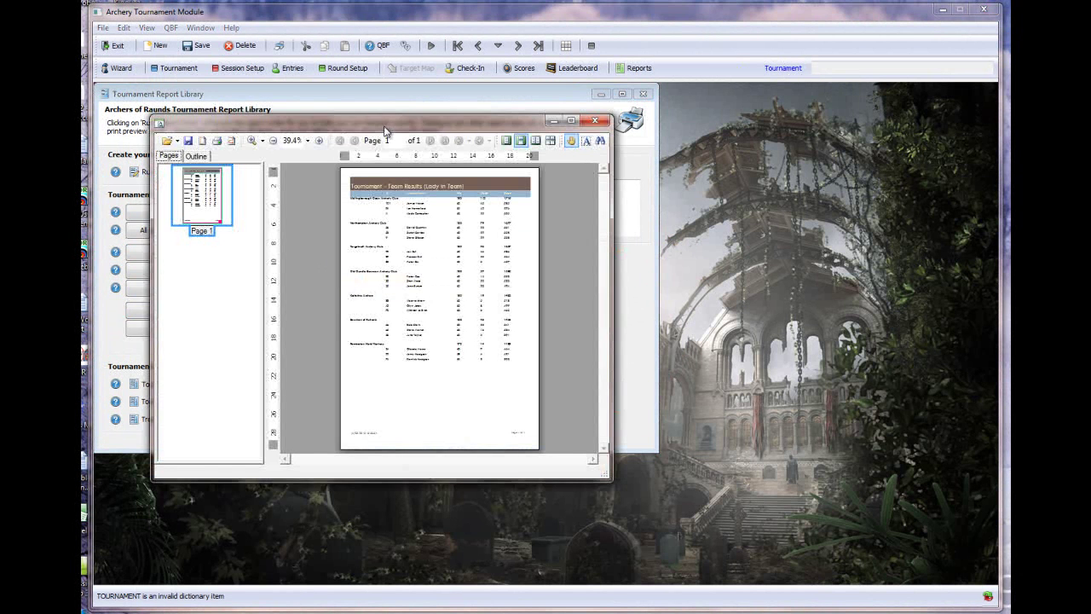
# Step: Enlarge the Team Results (Lady in Team) preview, zoom to 100%, then close it
pyautogui.moveTo(386, 127); pyautogui.dragTo(381, 20)
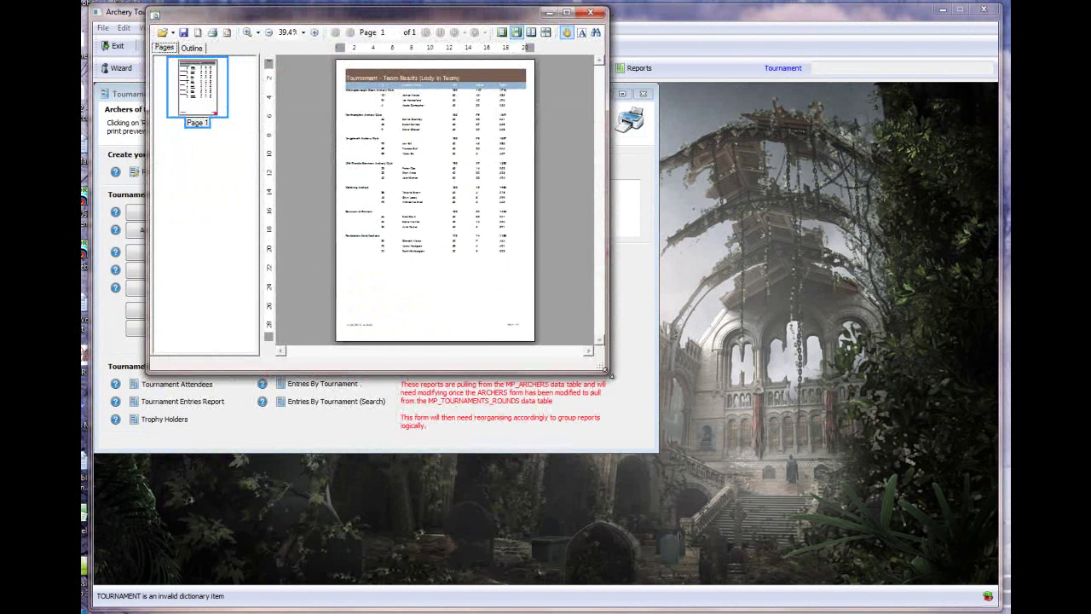
pyautogui.moveTo(605, 373); pyautogui.dragTo(913, 598)
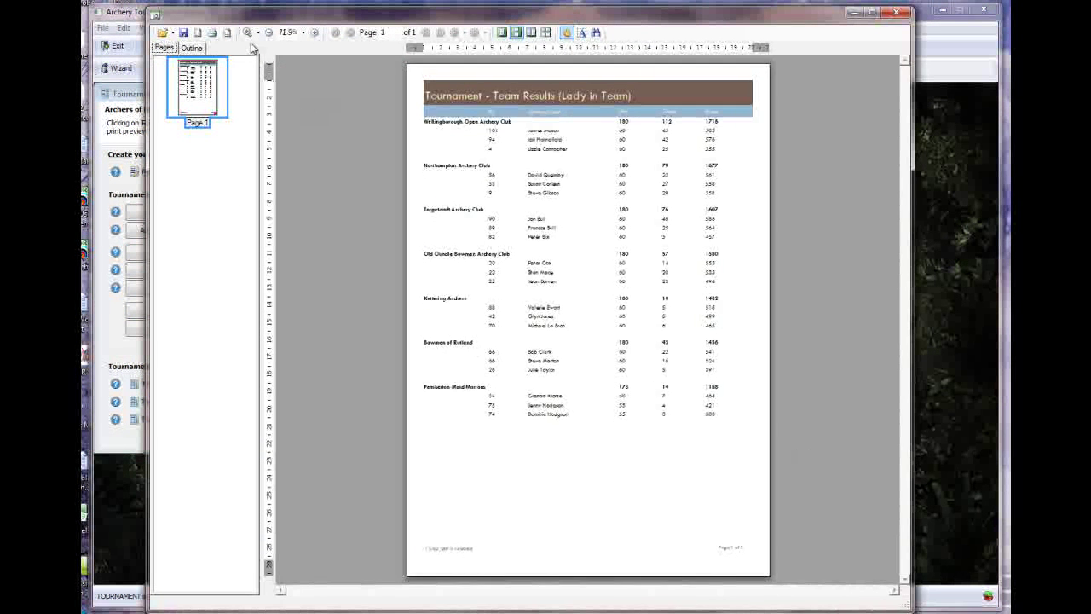
pyautogui.click(315, 32)
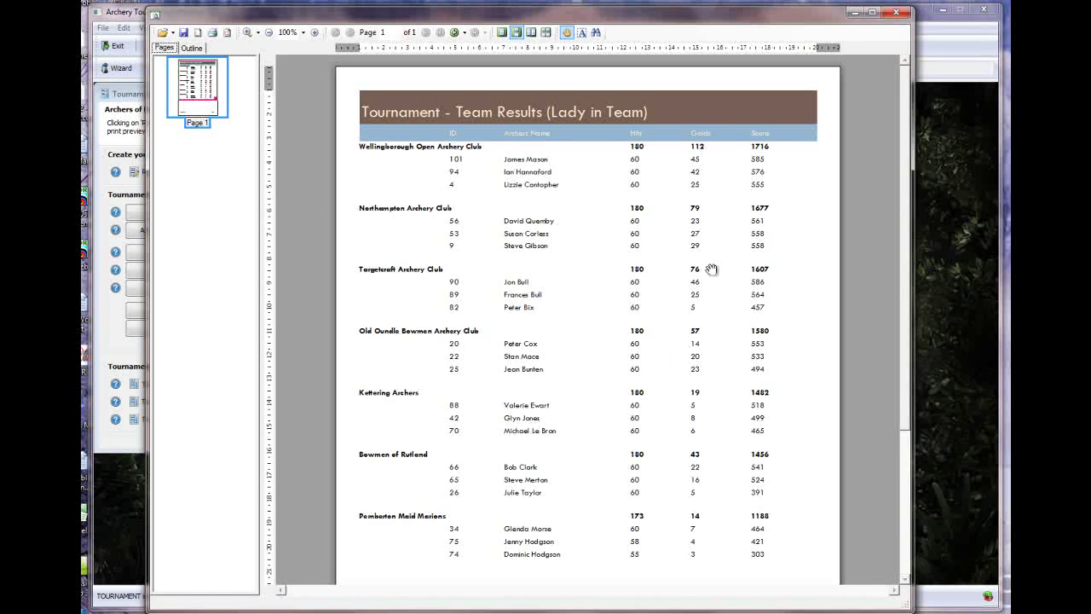
pyautogui.click(896, 12)
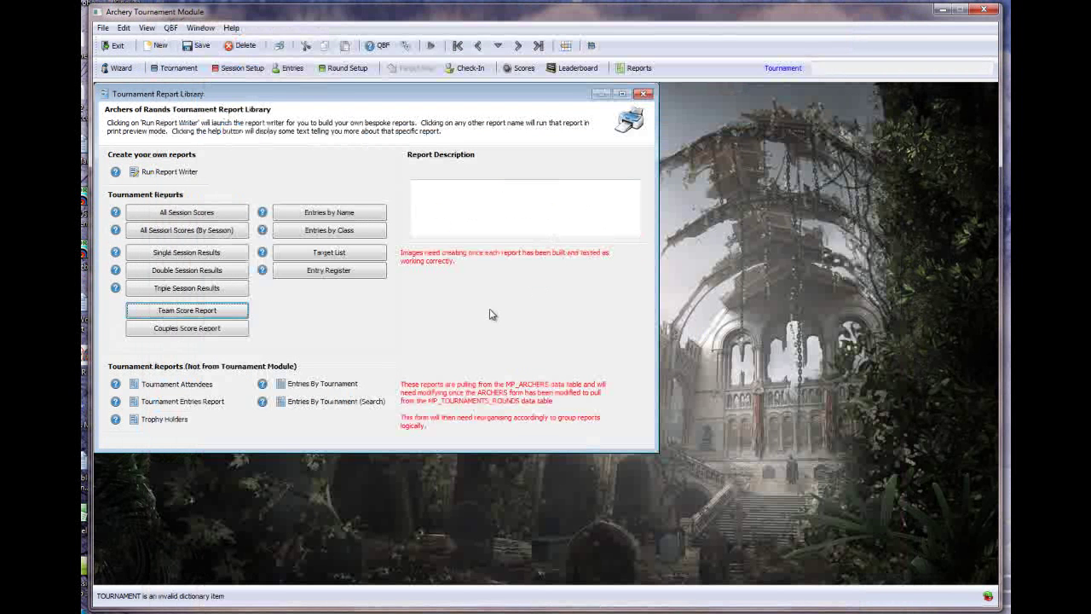